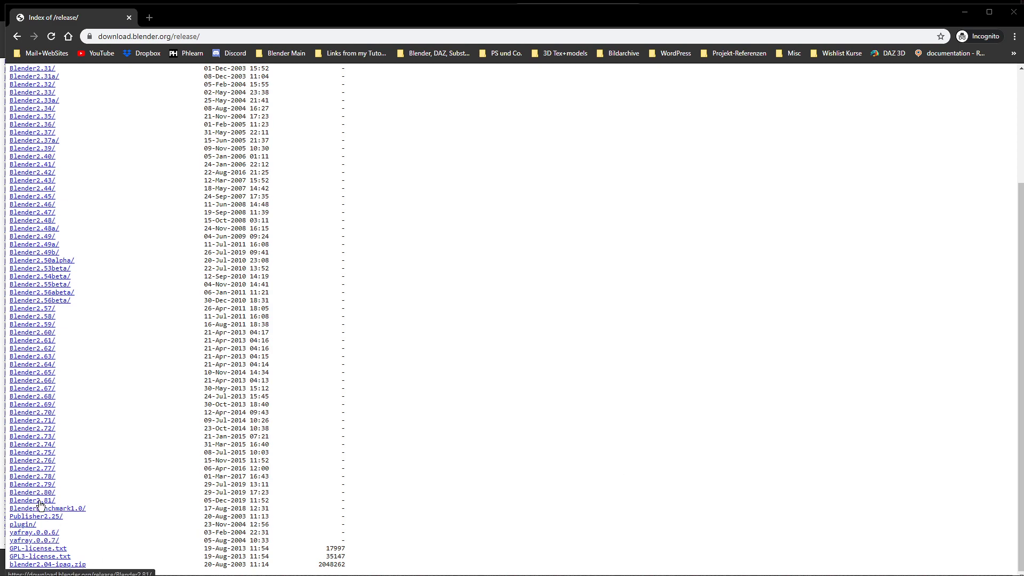
# - Launch blender.exe from Downloads > Blender > A Versionen > blender-2.81a-windows64 in File Explorer
pyautogui.hotkey('alt', 'Tab')
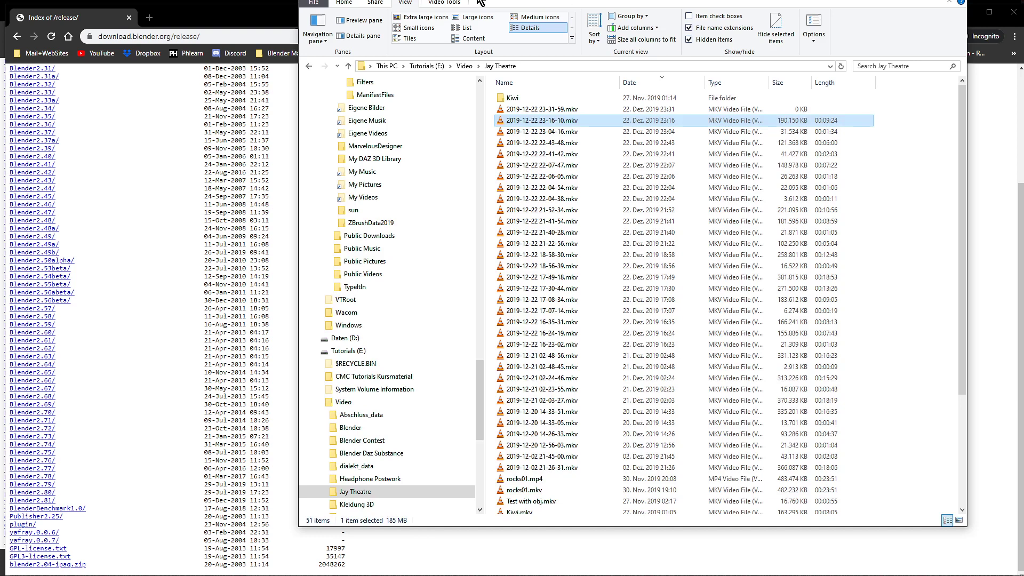
pyautogui.hotkey('alt', 'Tab')
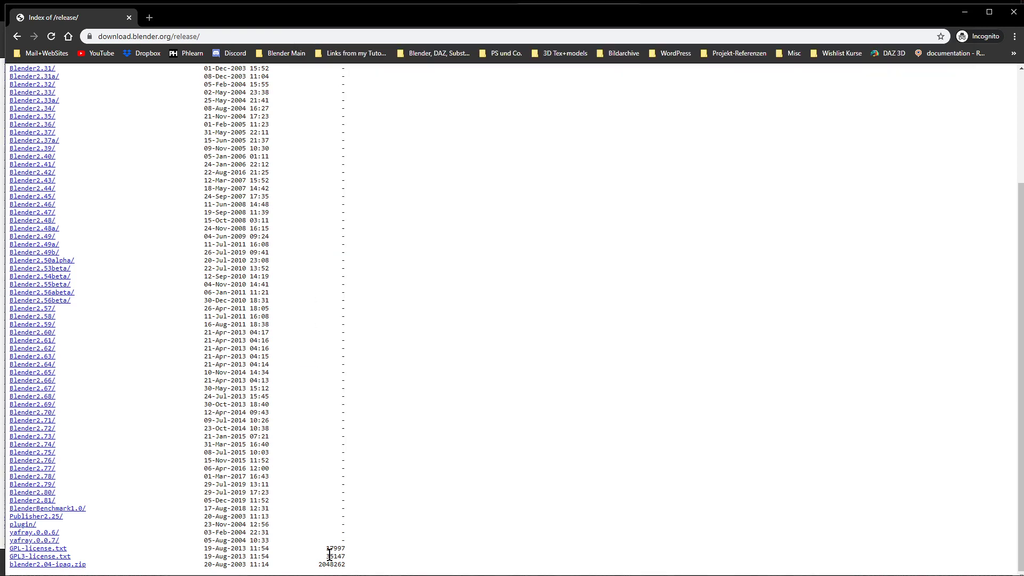
pyautogui.hotkey('alt', 'Tab')
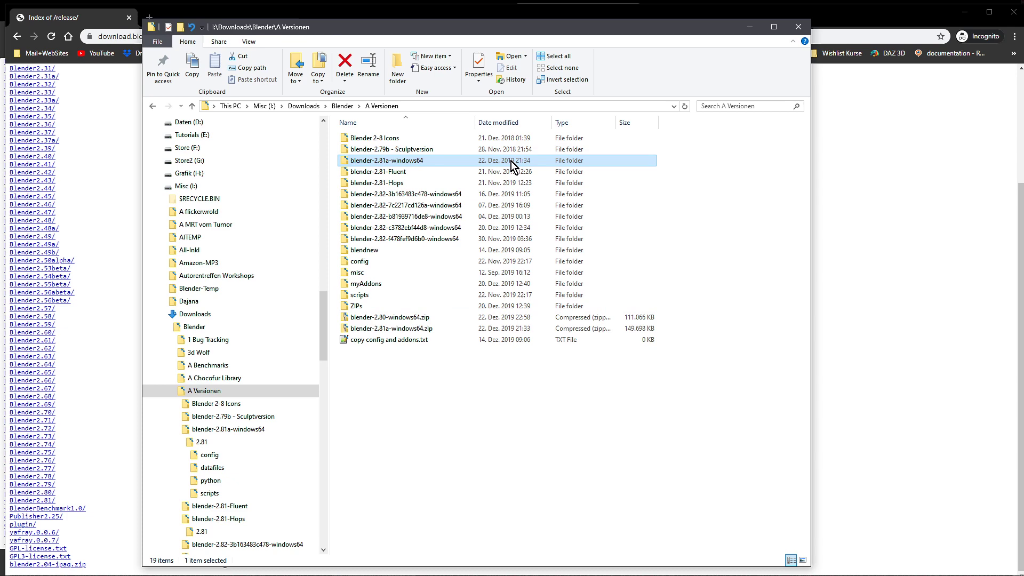
pyautogui.doubleClick(408, 164)
pyautogui.doubleClick(367, 138)
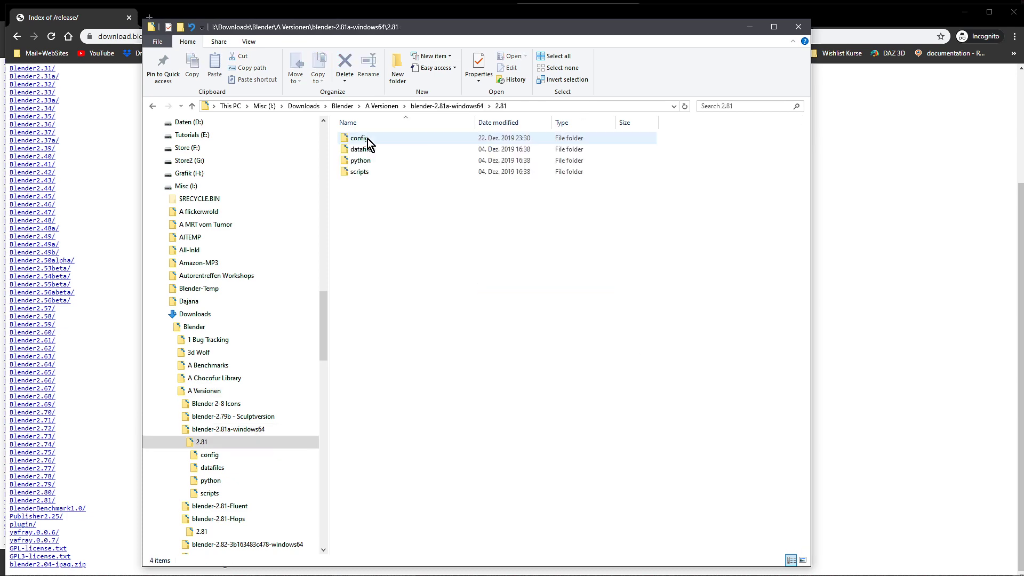
pyautogui.doubleClick(367, 138)
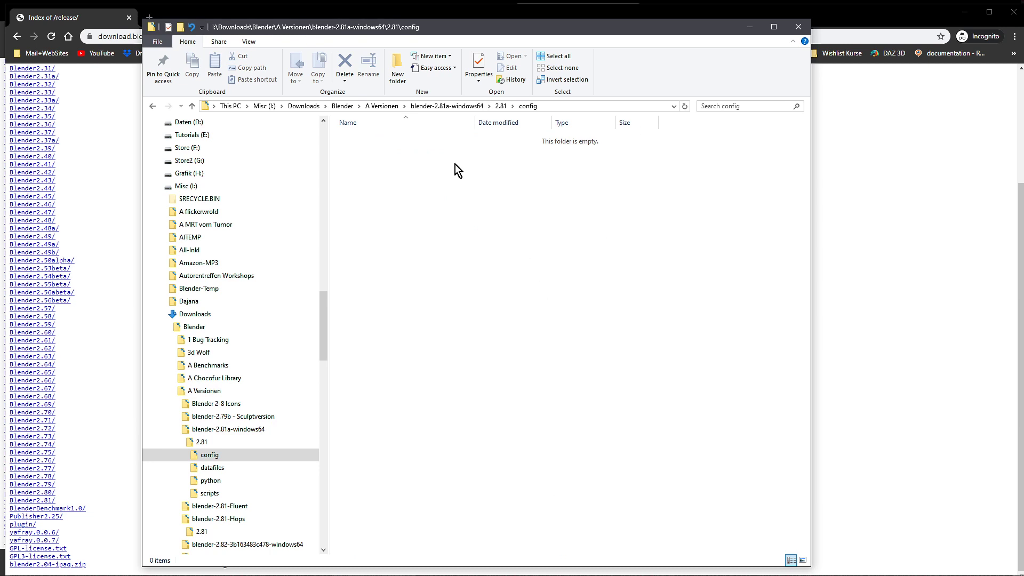
pyautogui.click(500, 106)
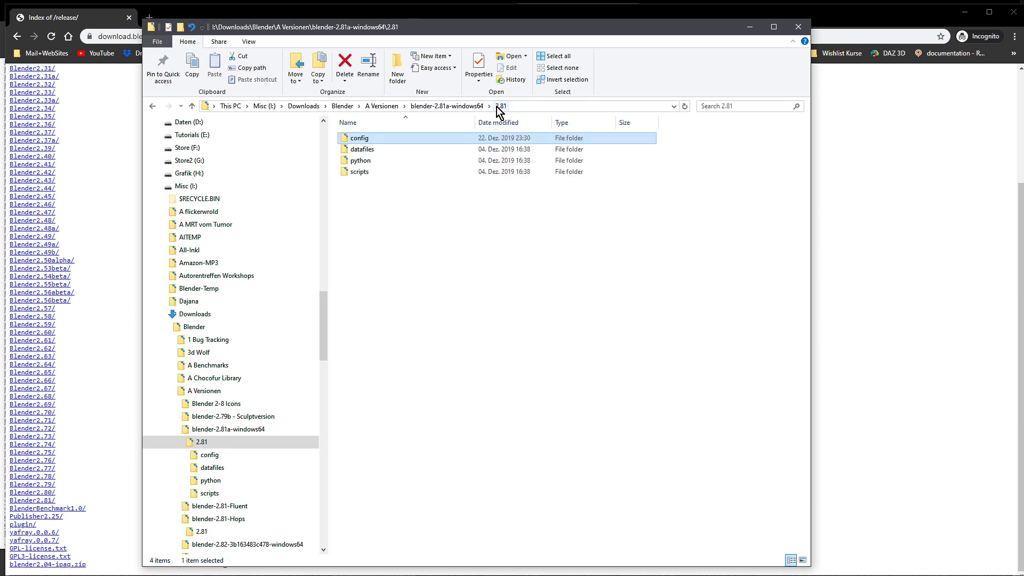
pyautogui.click(447, 106)
pyautogui.click(371, 151)
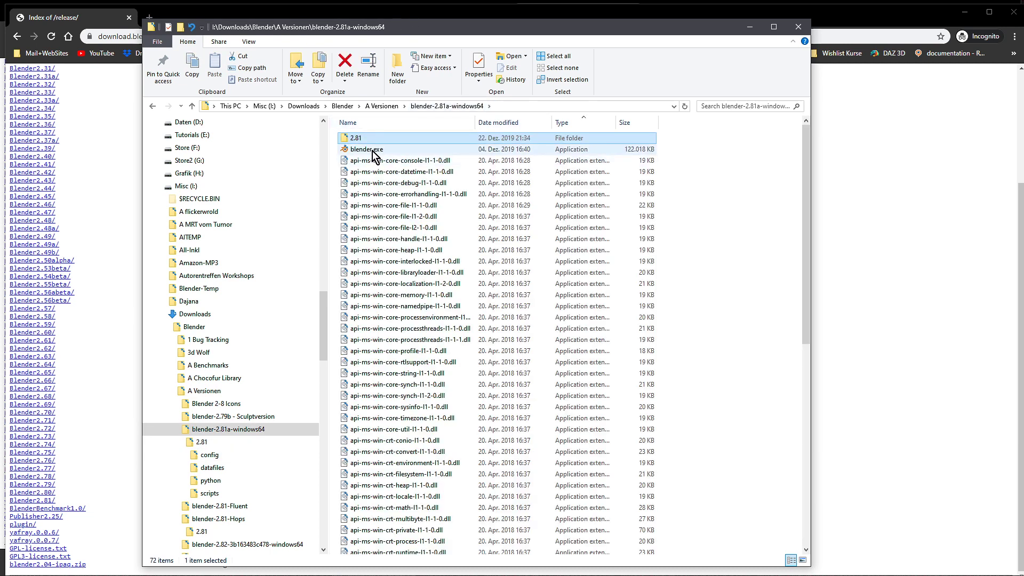
pyautogui.doubleClick(372, 151)
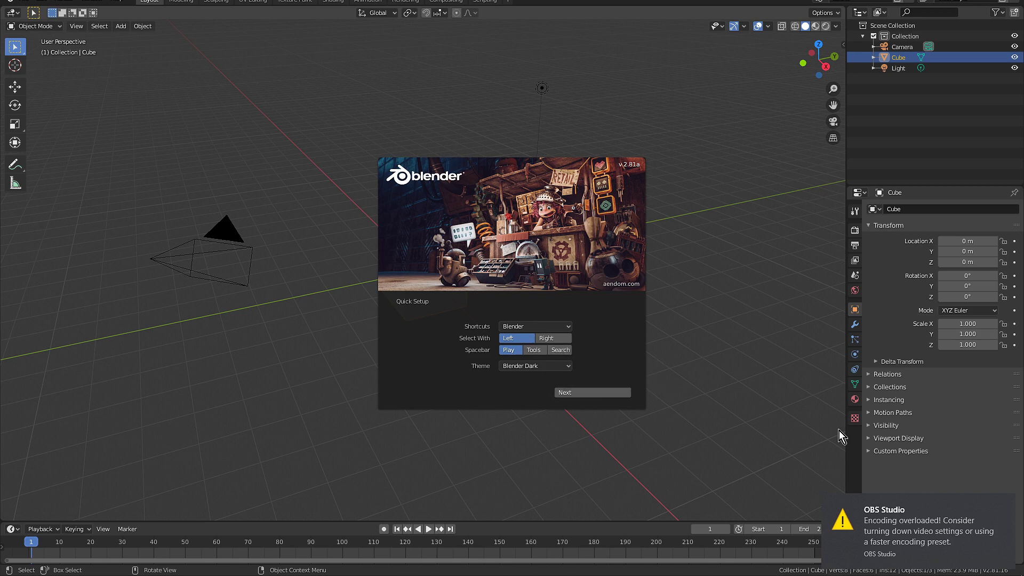
# - Set Spacebar to Tools in Quick Setup, confirm, and dismiss the splash screen
pyautogui.click(1004, 511)
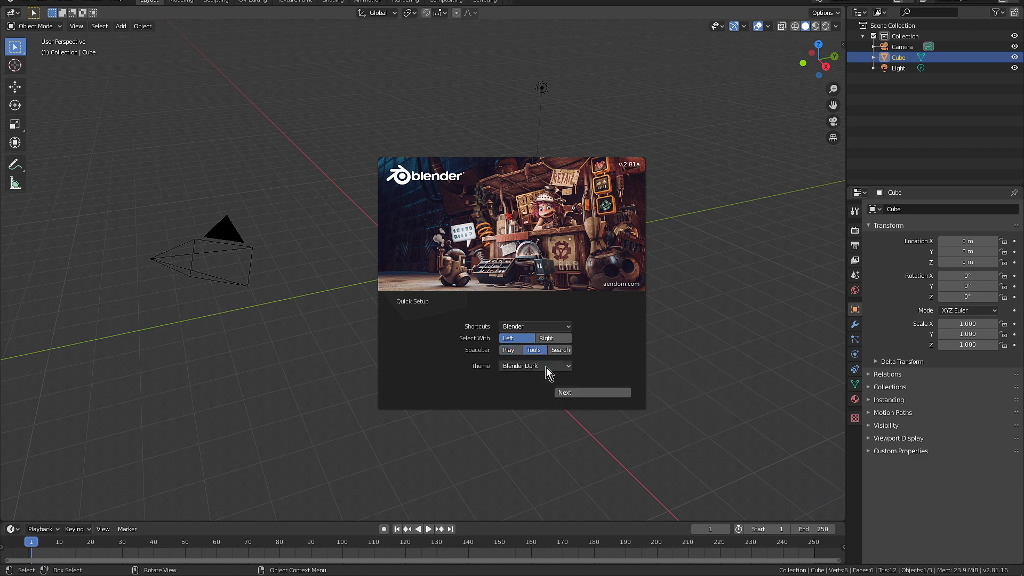
pyautogui.click(598, 400)
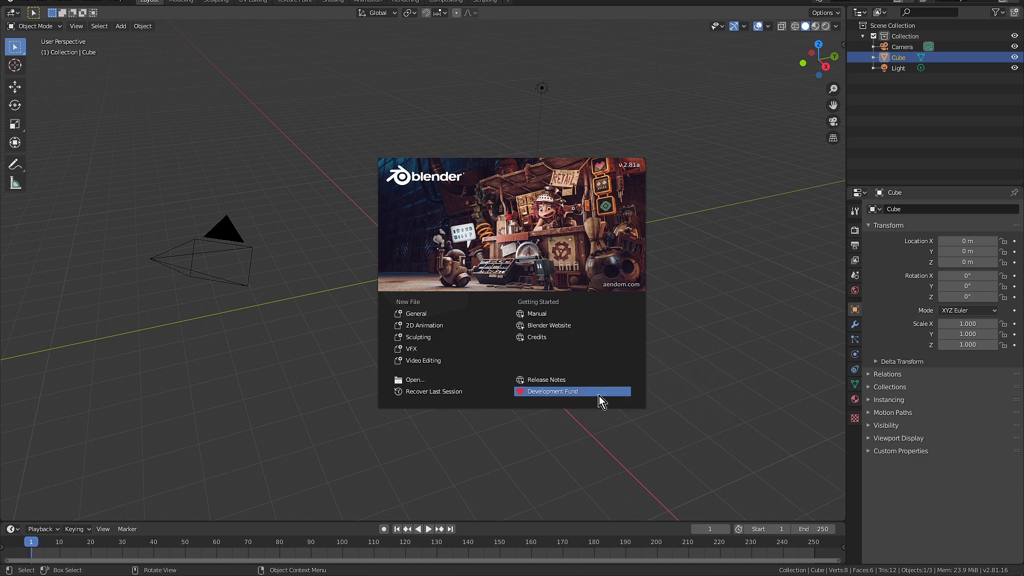
pyautogui.click(762, 394)
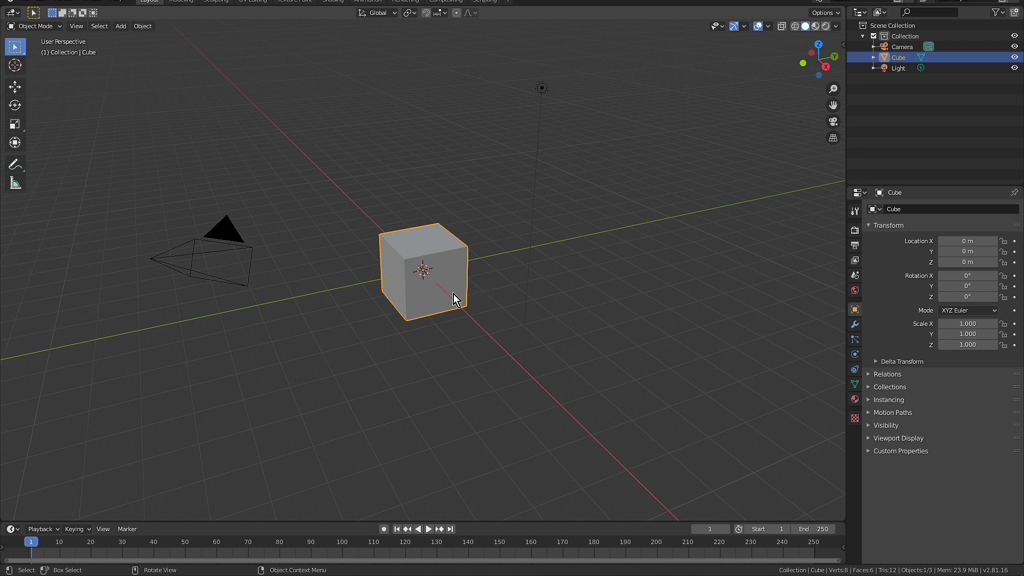
# - Keep Box Select active, delete the default cube, and add a UV sphere mesh
pyautogui.press('space')
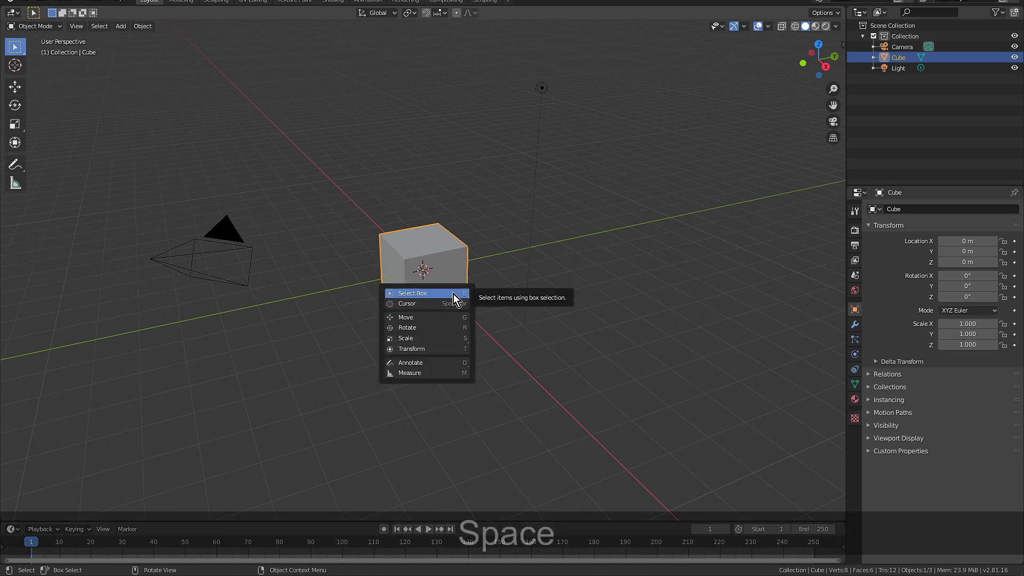
pyautogui.click(451, 296)
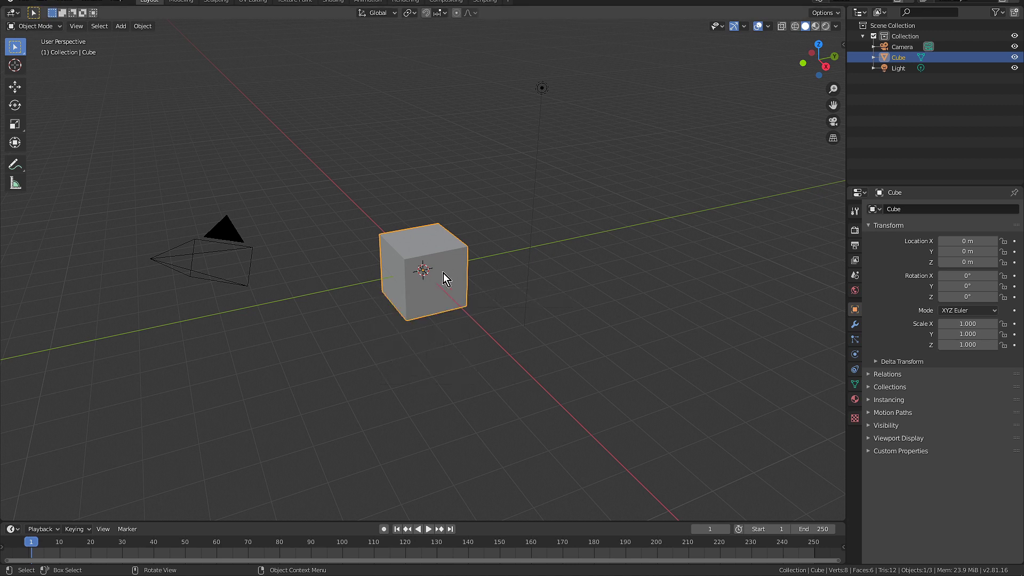
pyautogui.press('Delete')
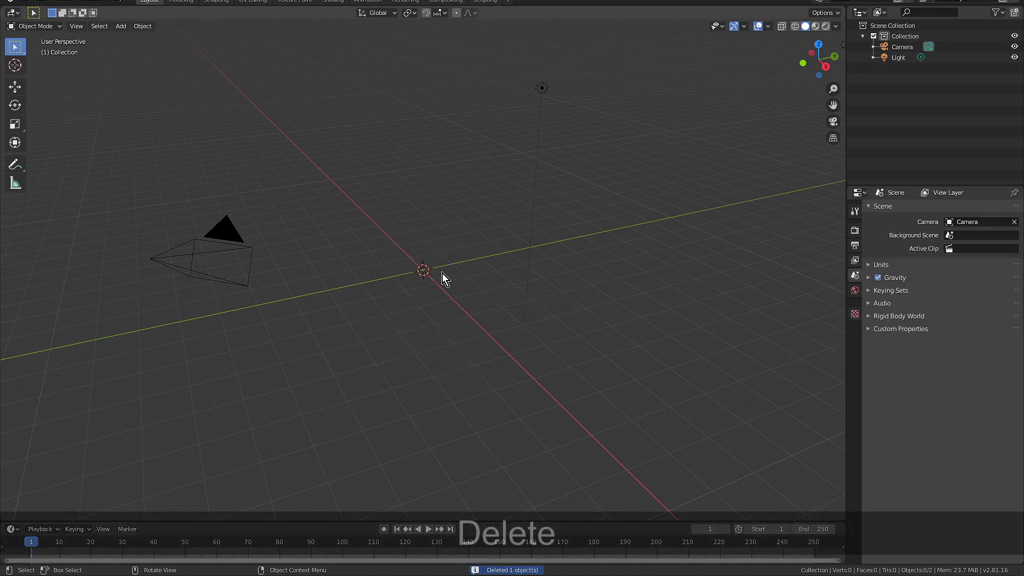
pyautogui.hotkey('shift', 'a')
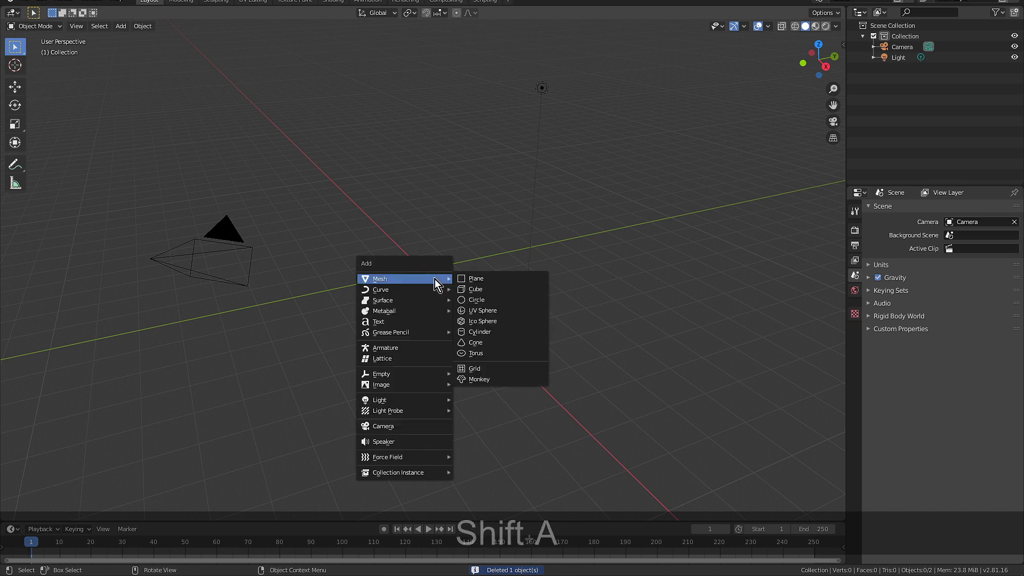
pyautogui.click(486, 311)
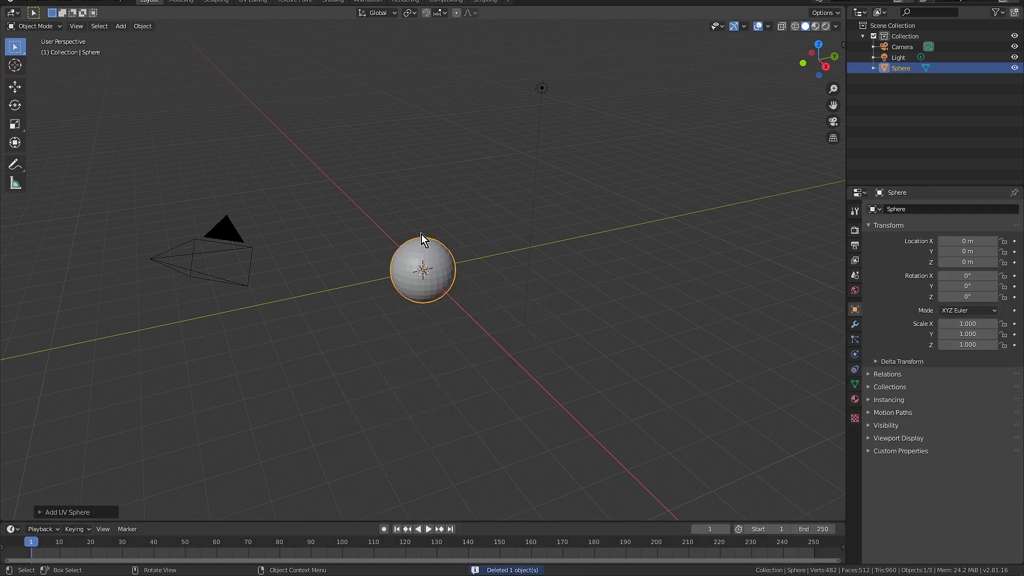
pyautogui.scroll(4, 429, 268)
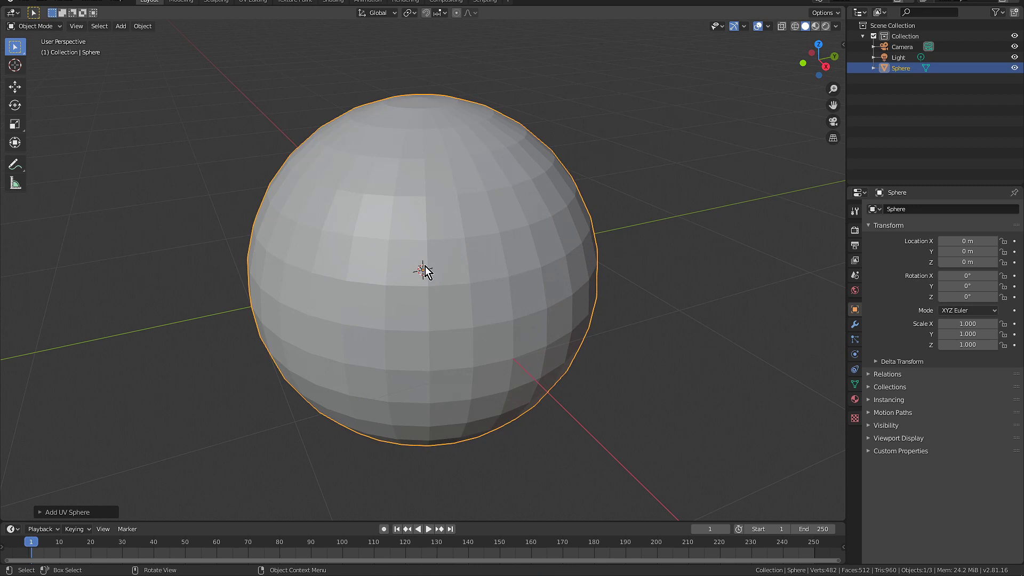
pyautogui.scroll(-3, 425, 266)
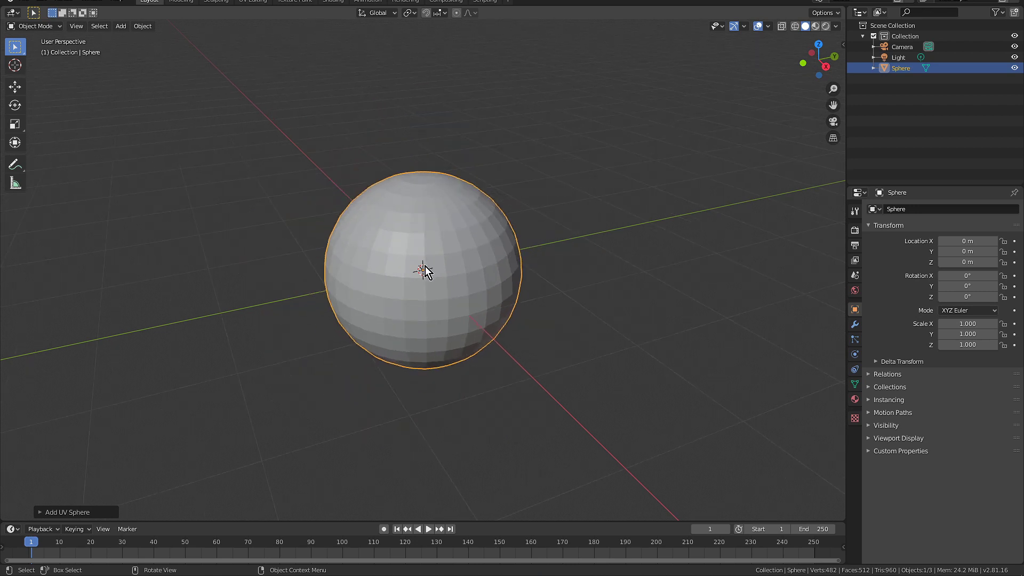
# - Switch the sphere into Edit Mode, briefly opening and closing the spacebar tool list
pyautogui.press('Tab')
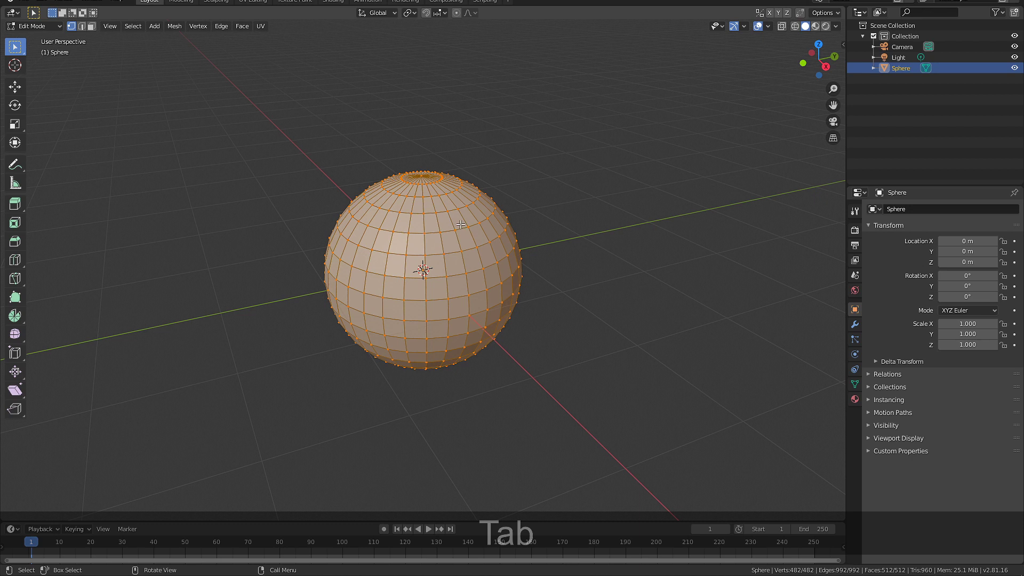
pyautogui.press('space')
pyautogui.press('Escape')
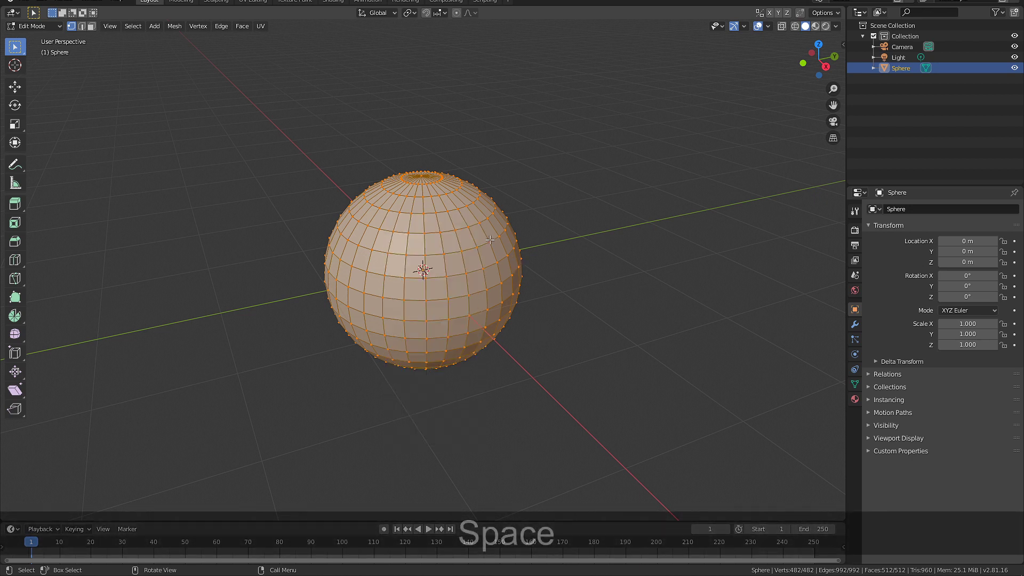
pyautogui.press('space')
pyautogui.press('Escape')
# - Raise the interface Resolution Scale to 1.24 in Preferences and close the window
pyautogui.click(43, 2)
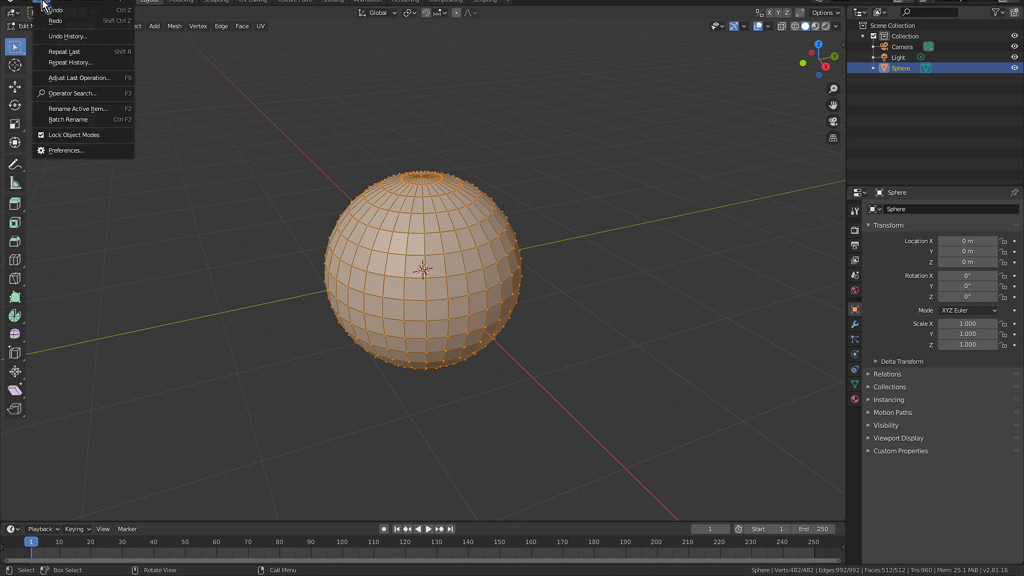
pyautogui.click(81, 154)
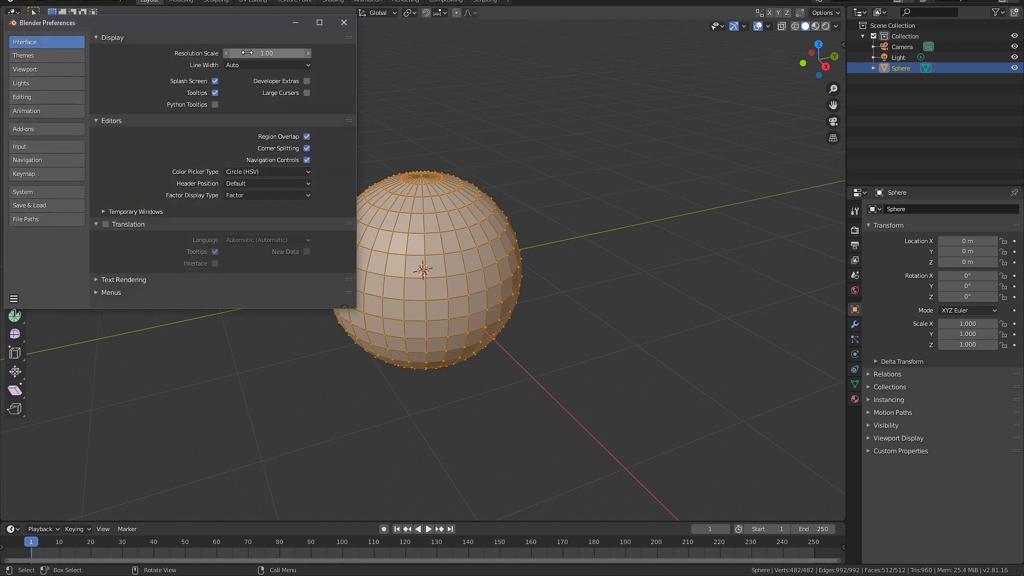
pyautogui.moveTo(248, 53); pyautogui.dragTo(276, 53)
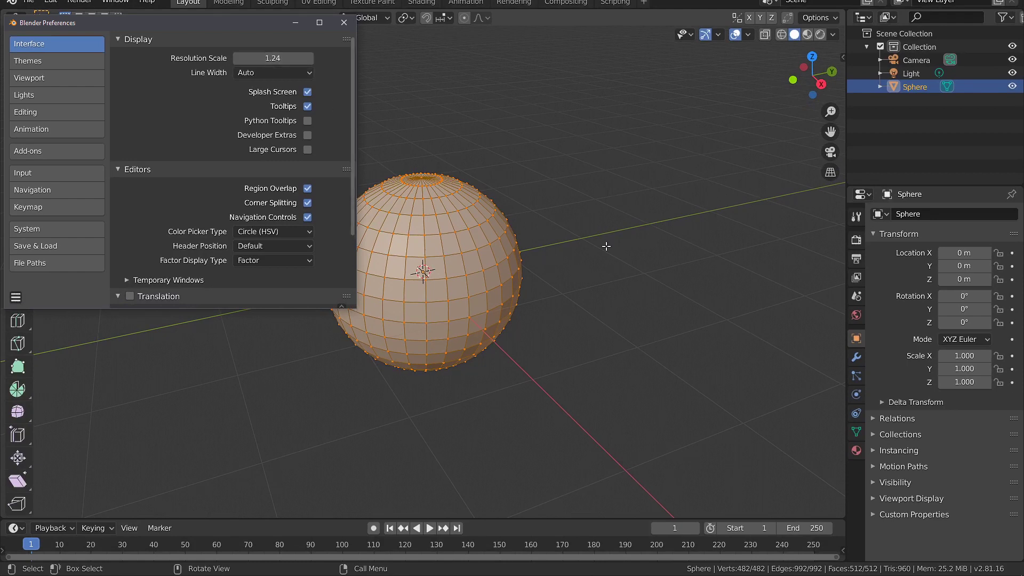
pyautogui.click(344, 23)
pyautogui.press('Tab')
pyautogui.hotkey('shift', 'space')
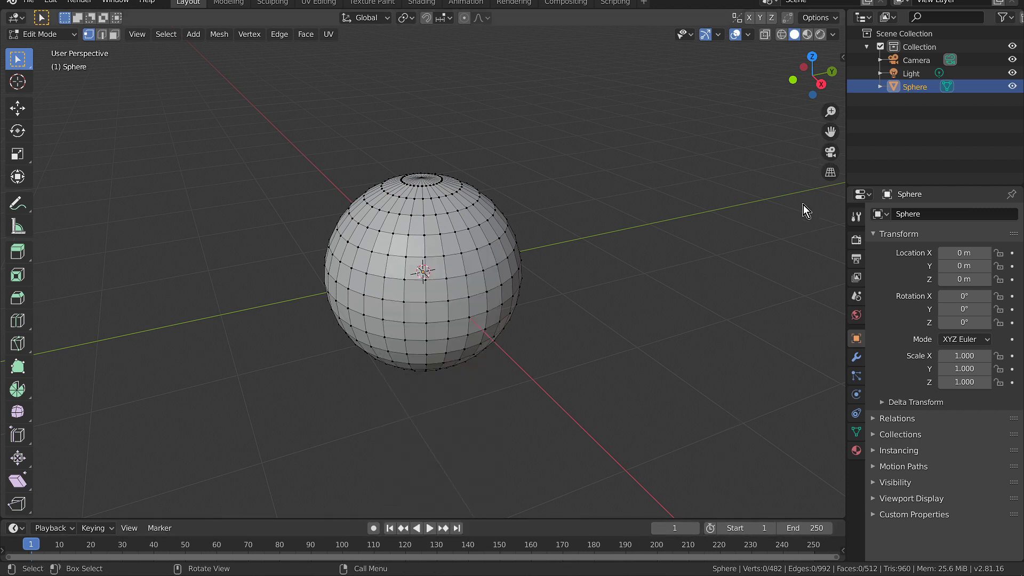
# - Reopen Preferences with Ctrl+Alt+U, showing Interface settings at resolution scale 1.24
pyautogui.press('space')
pyautogui.hotkey('ctrl', 'alt', 'u')
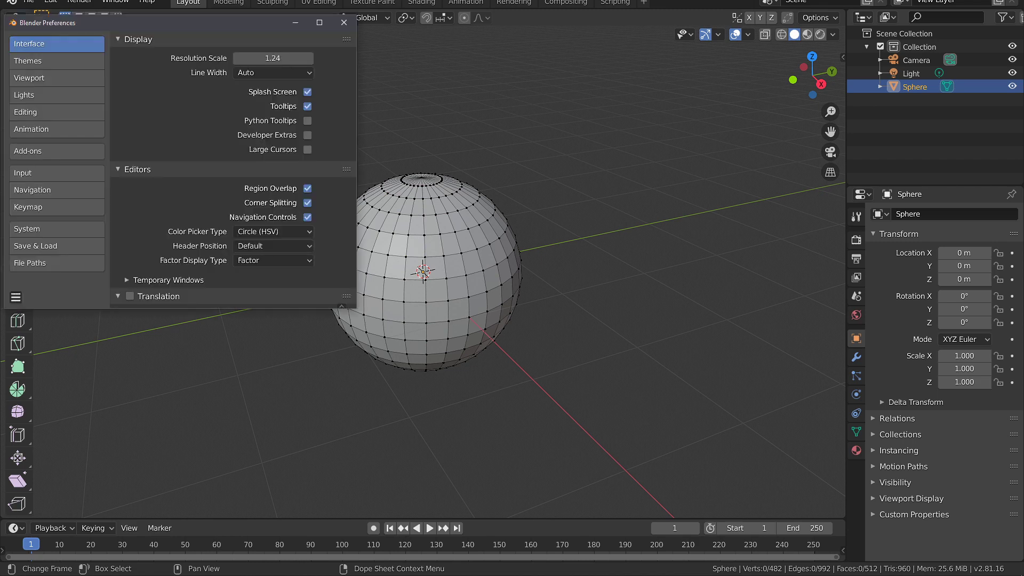
# - Set the Themes > 3D View Object Origin Size to 9 px and close Preferences
pyautogui.click(41, 63)
pyautogui.click(151, 110)
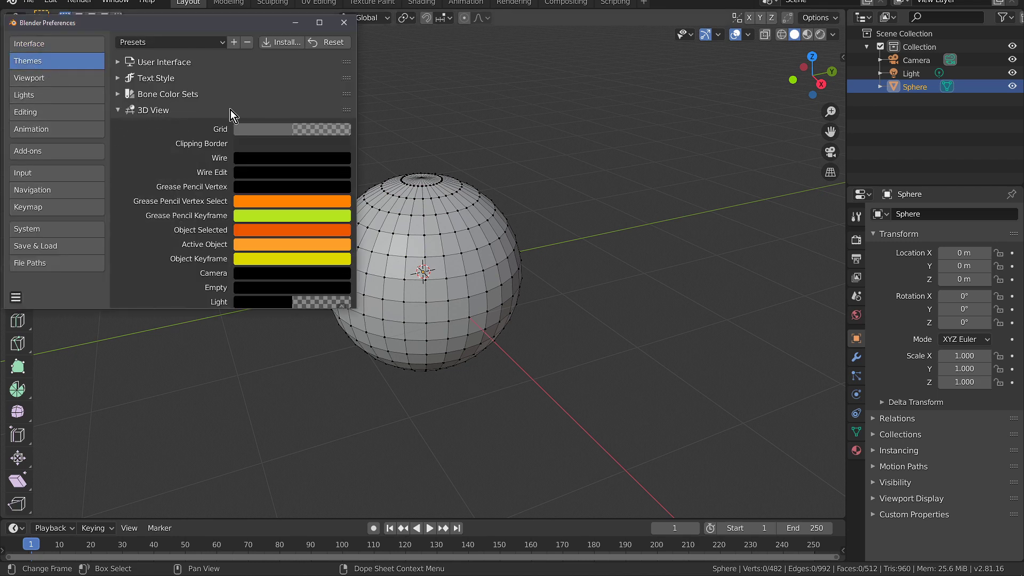
pyautogui.scroll(-4, 228, 152)
pyautogui.scroll(-4, 228, 158)
pyautogui.scroll(-4, 229, 159)
pyautogui.scroll(-5, 228, 164)
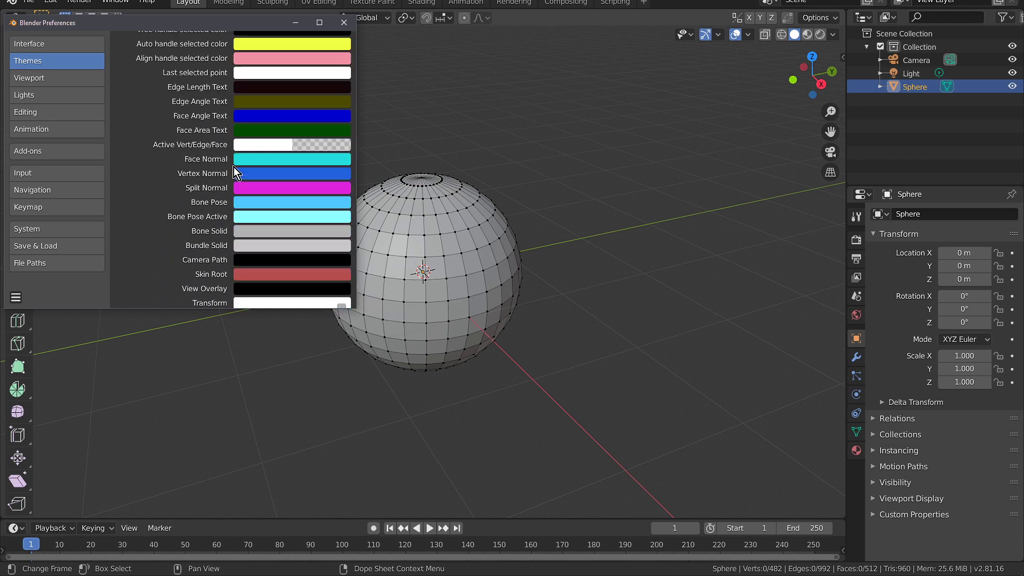
pyautogui.scroll(-5, 236, 185)
pyautogui.scroll(-4, 228, 192)
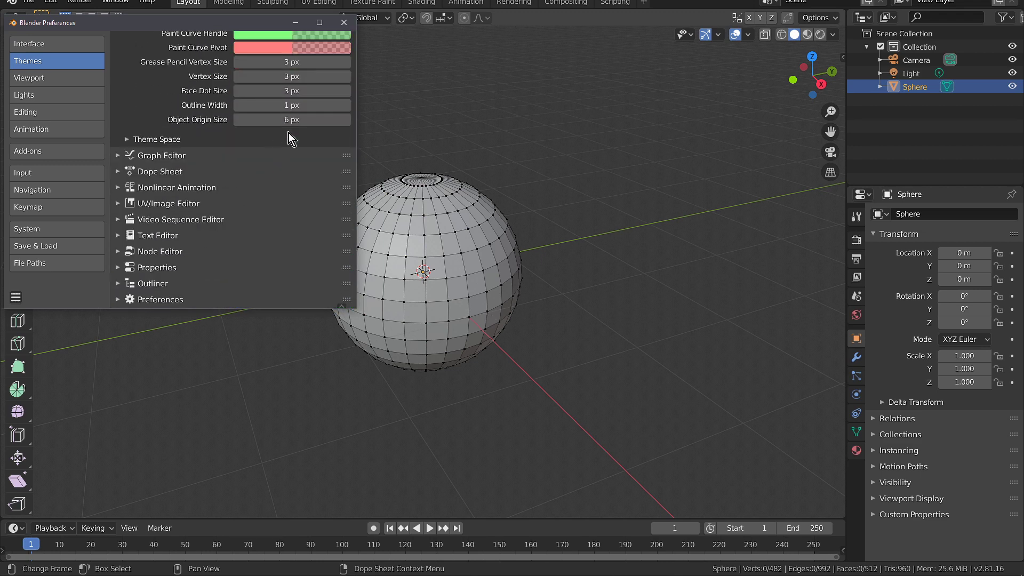
pyautogui.click(347, 119)
pyautogui.click(666, 237)
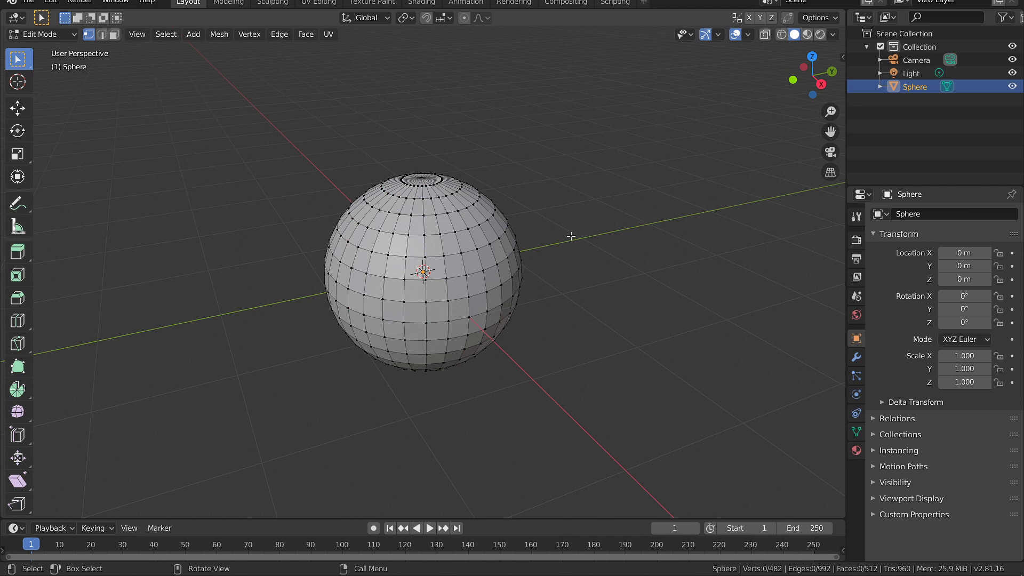
# - Select one sphere vertex, snap the 3D cursor to it, and return to Object Mode
pyautogui.click(492, 244)
pyautogui.hotkey('shift', 's')
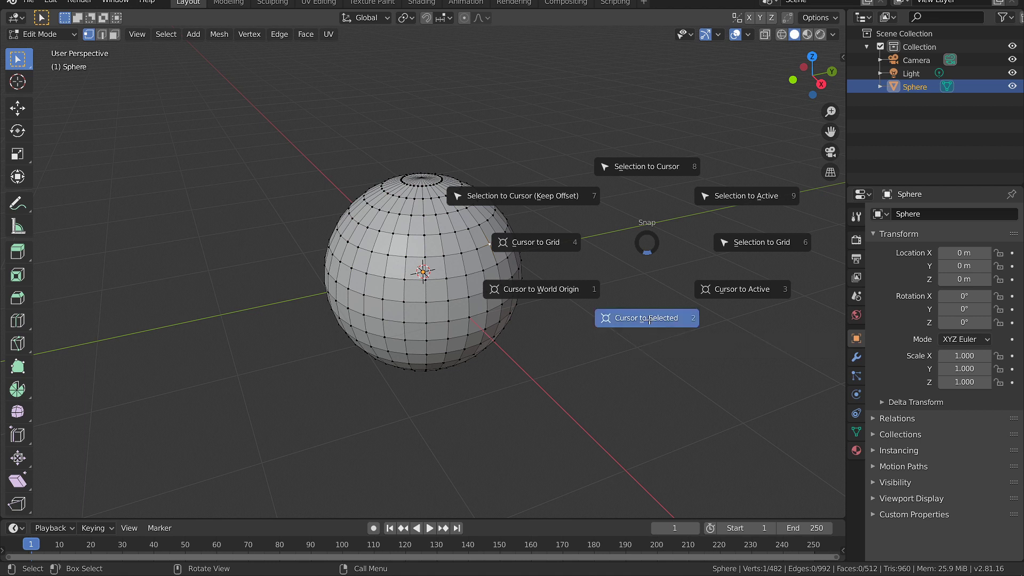
pyautogui.click(648, 318)
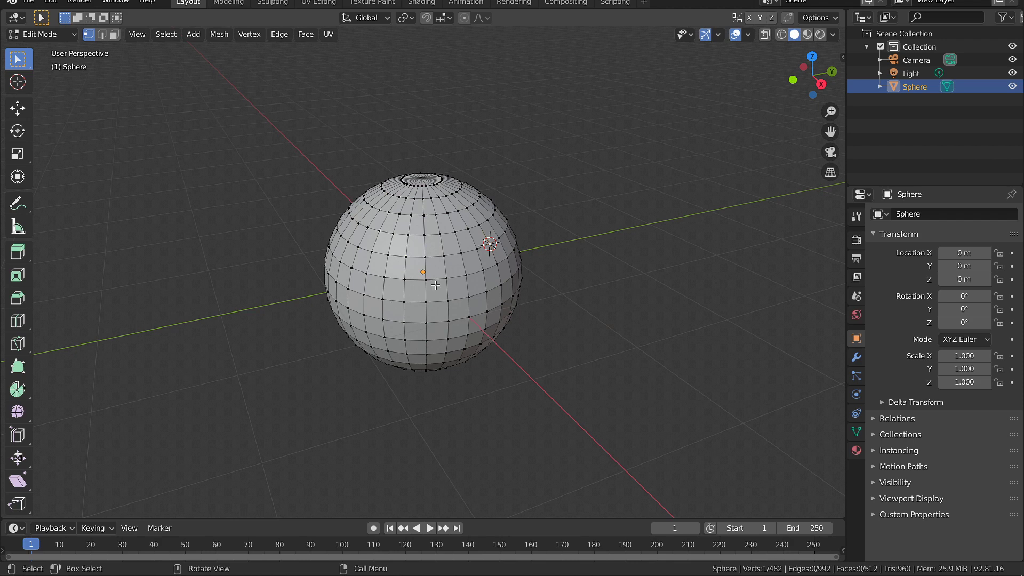
pyautogui.press('Tab')
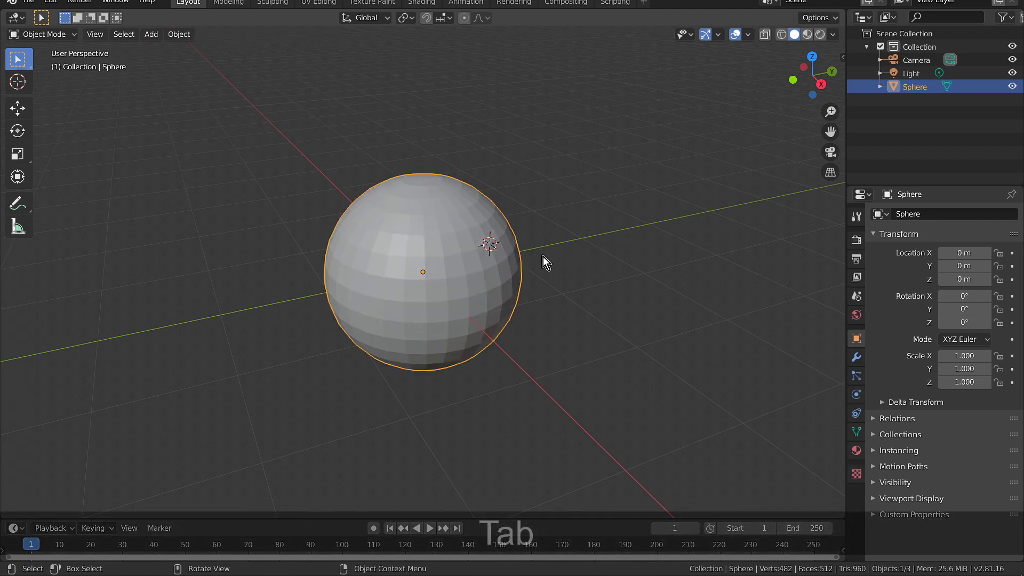
pyautogui.click(179, 34)
pyautogui.moveTo(201, 63)
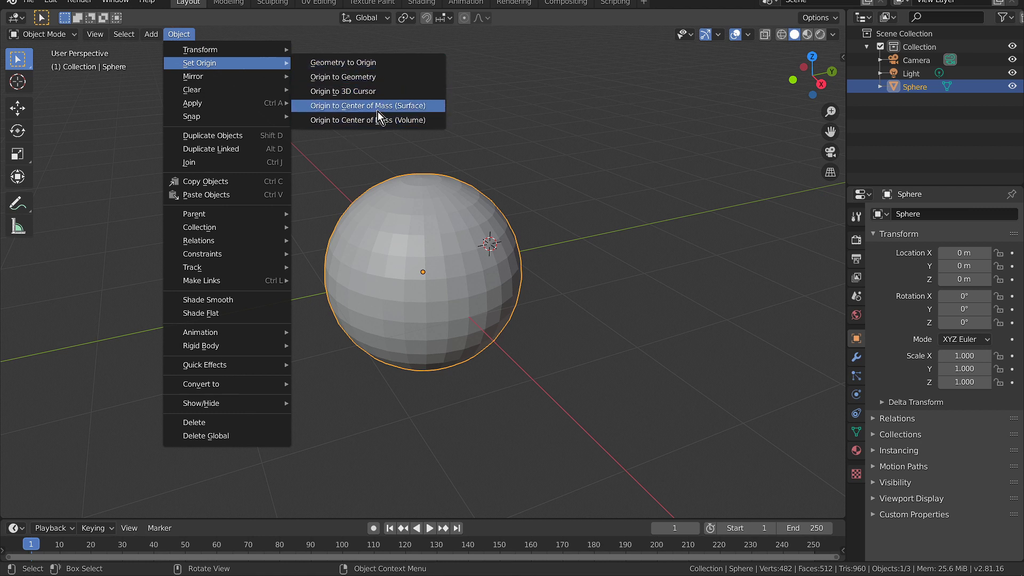
# - Set the sphere's origin to the 3D cursor at 0.76818, 0.31819, 0.55557 m
pyautogui.click(350, 91)
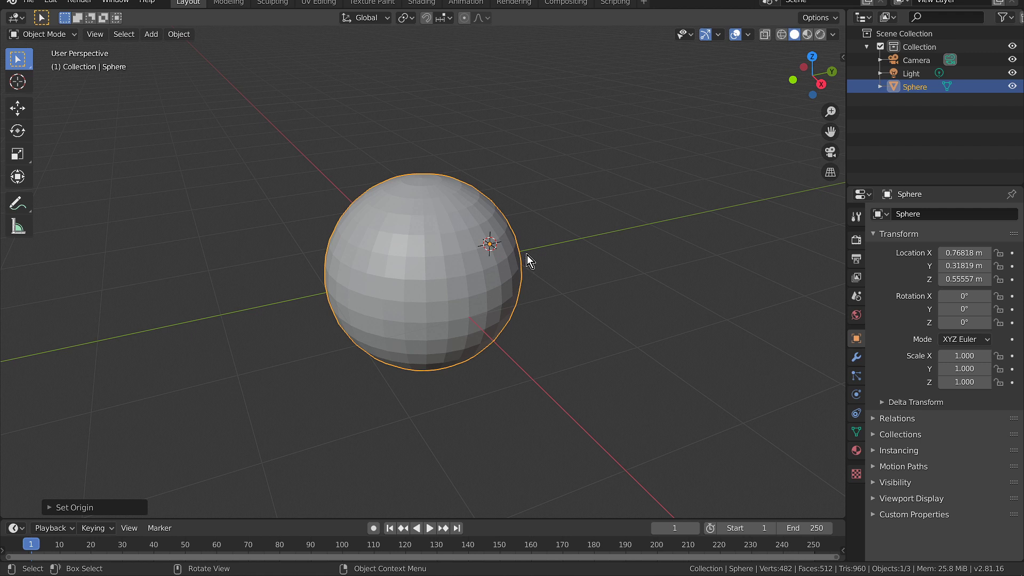
pyautogui.click(178, 34)
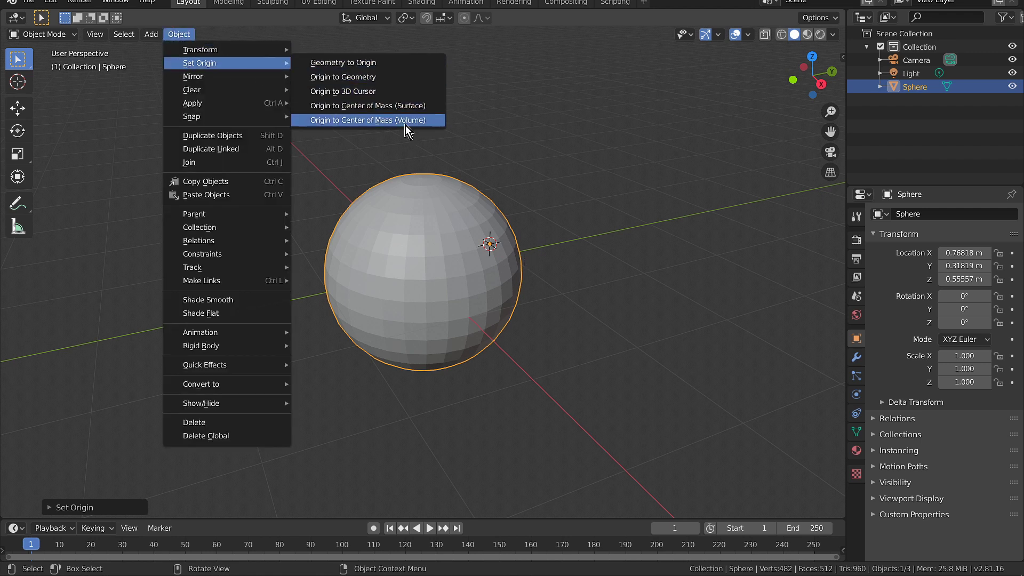
pyautogui.click(412, 251)
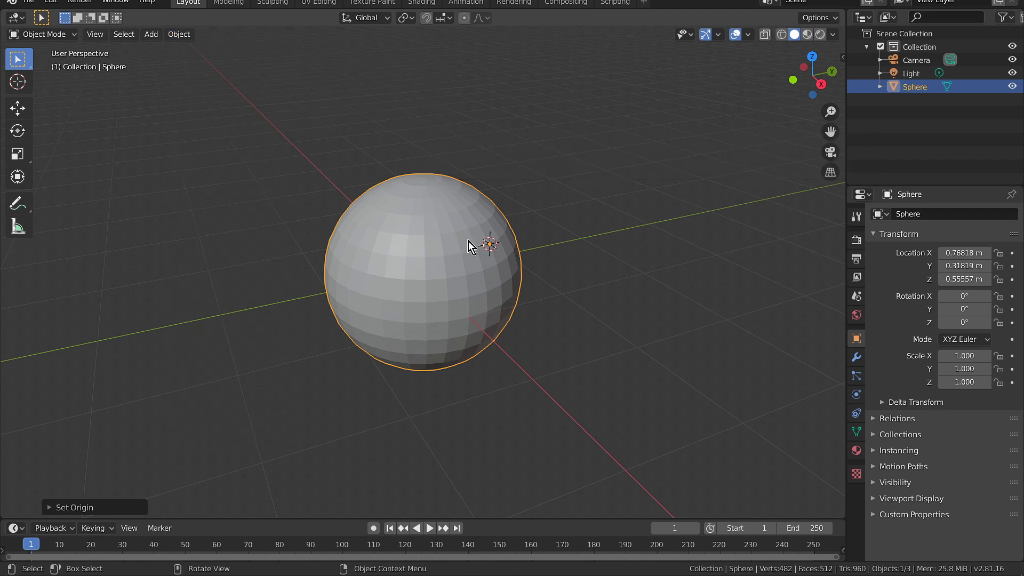
# - Enter Edit Mode and try Origin to Geometry from F3 search, which errors
pyautogui.press('Tab')
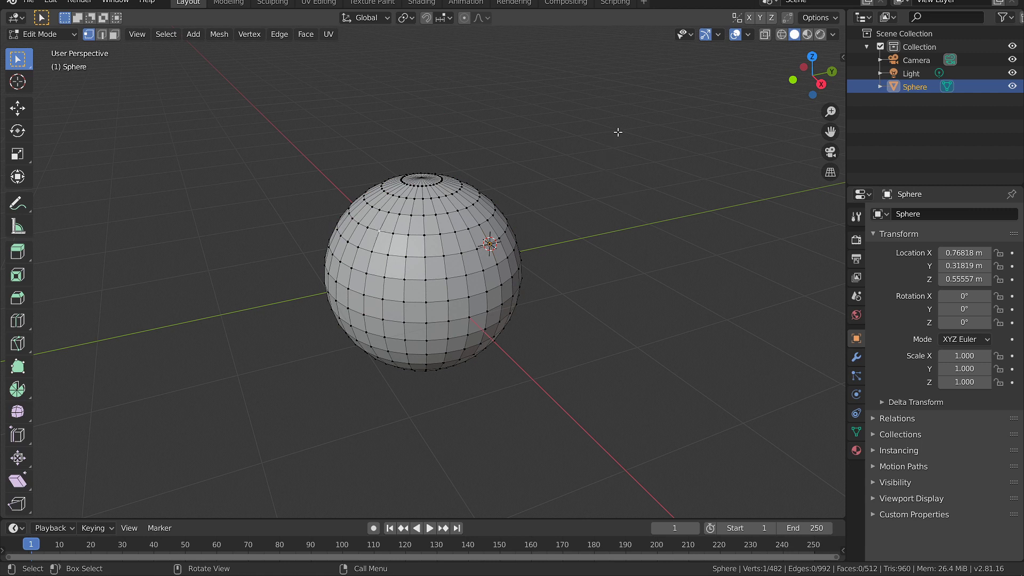
pyautogui.press('space')
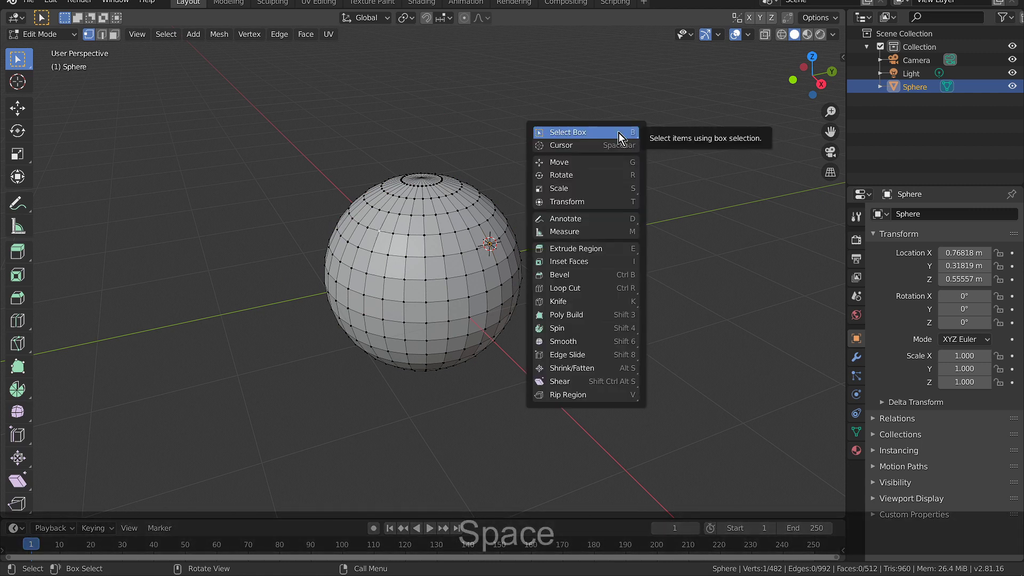
pyautogui.click(618, 133)
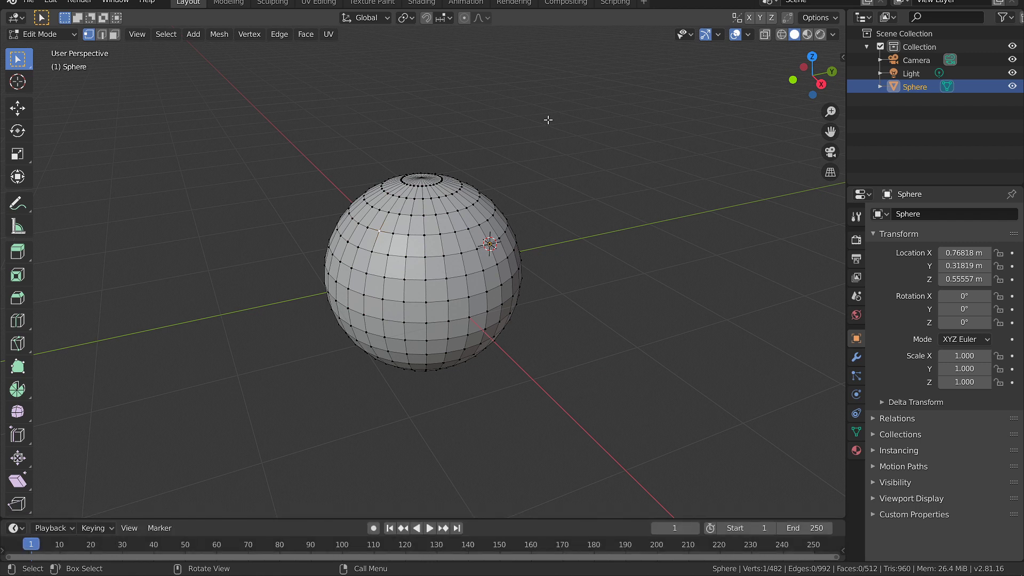
pyautogui.press('F3')
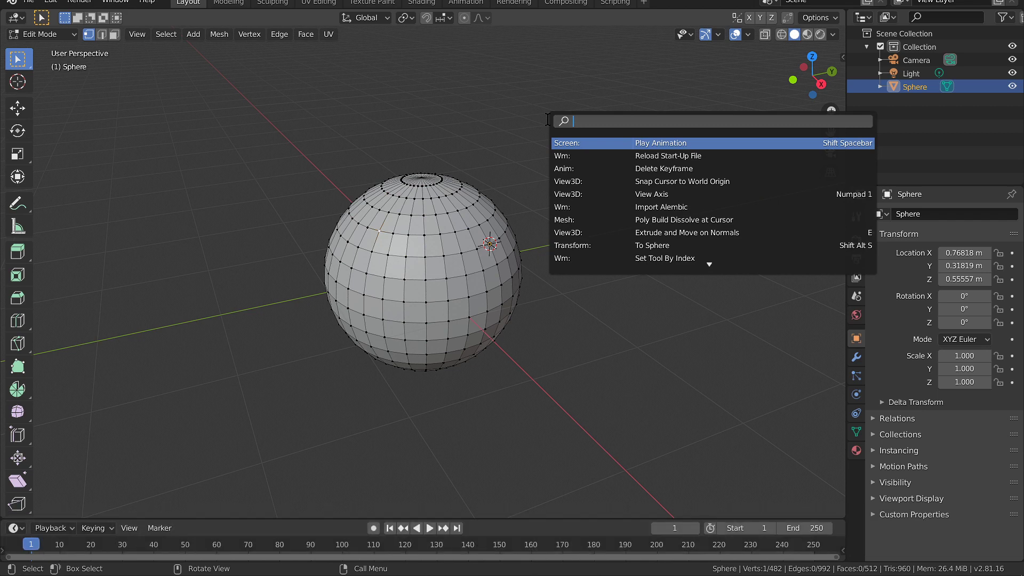
pyautogui.write('origin')
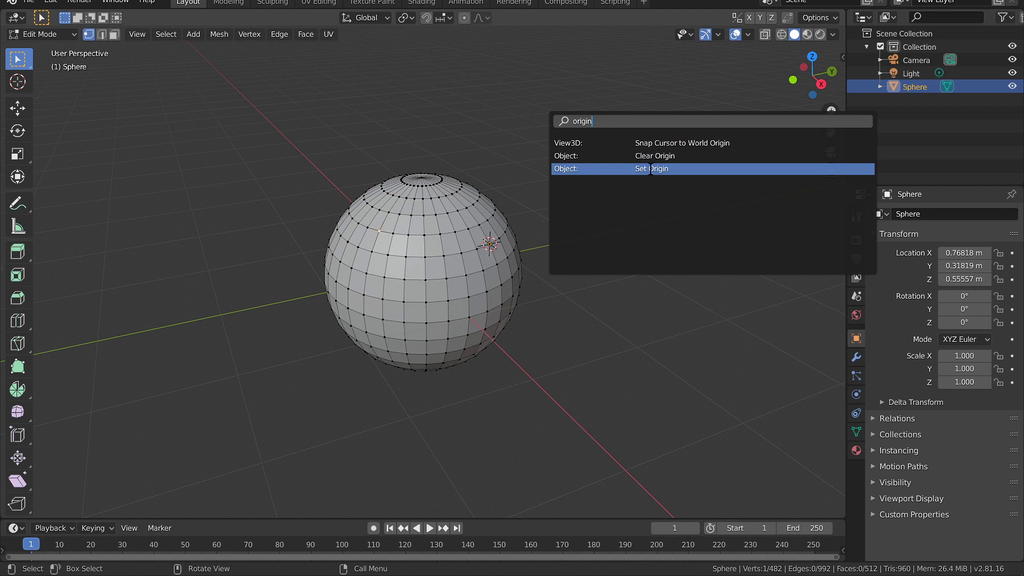
pyautogui.click(650, 168)
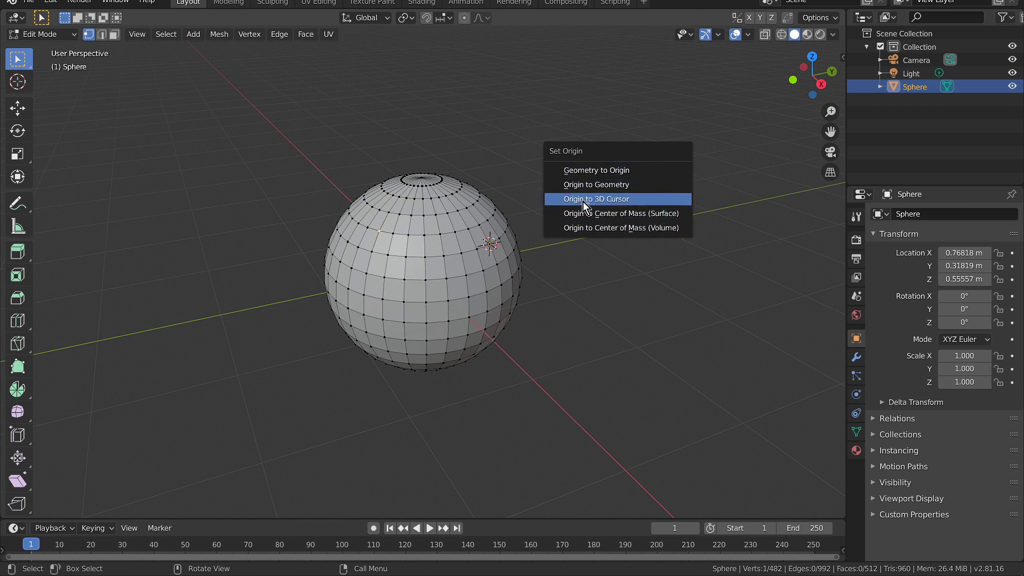
pyautogui.click(609, 188)
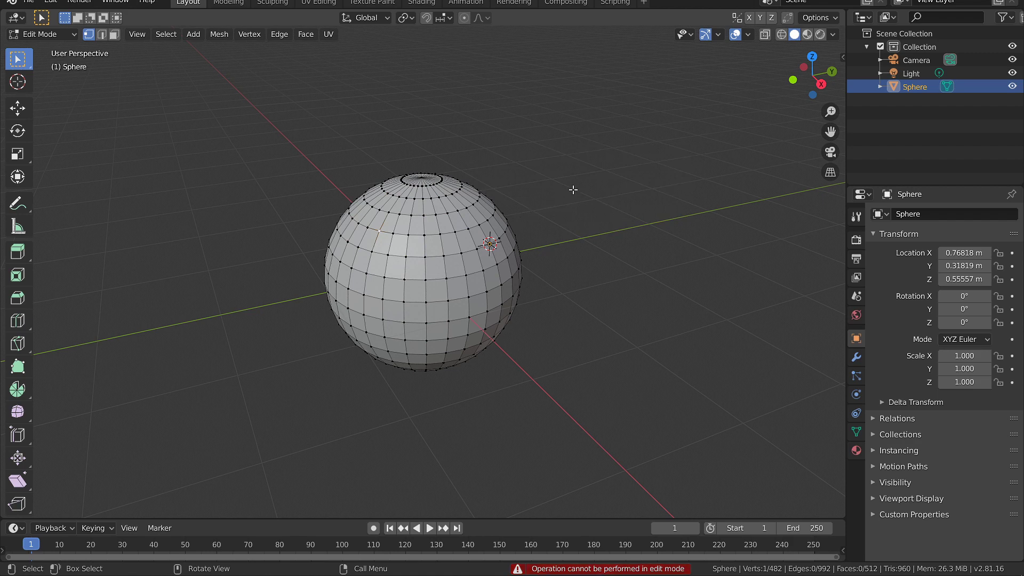
# - Keep Box Select and retry Origin to Geometry from F3, again hitting the edit-mode error
pyautogui.press('space')
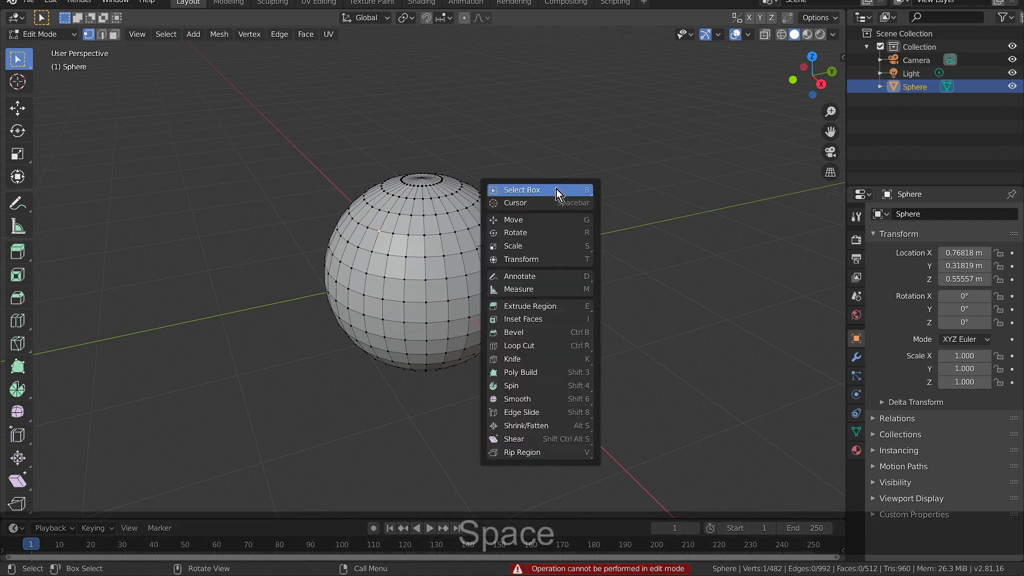
pyautogui.click(556, 189)
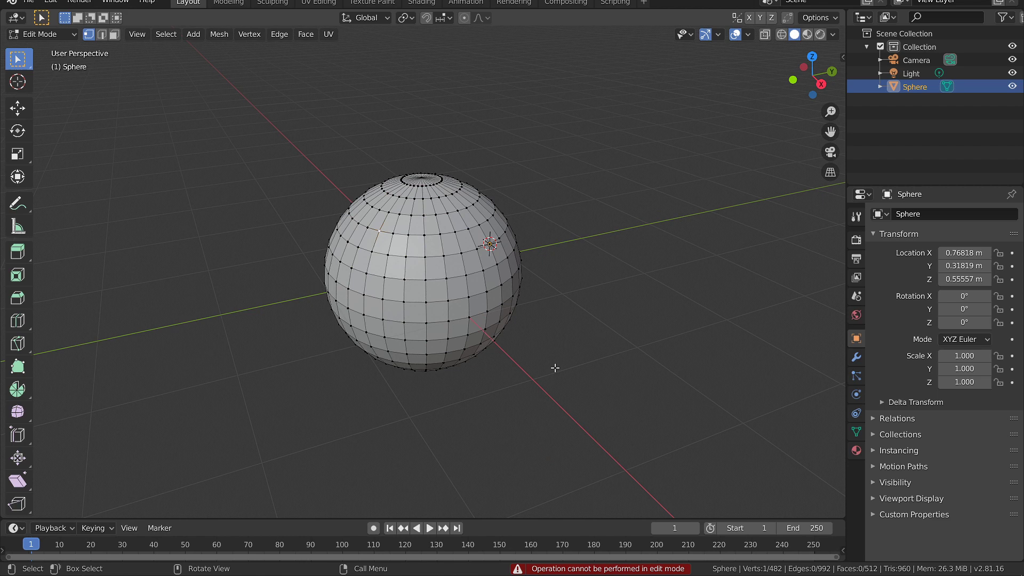
pyautogui.press('F3')
pyautogui.write('Set Origin')
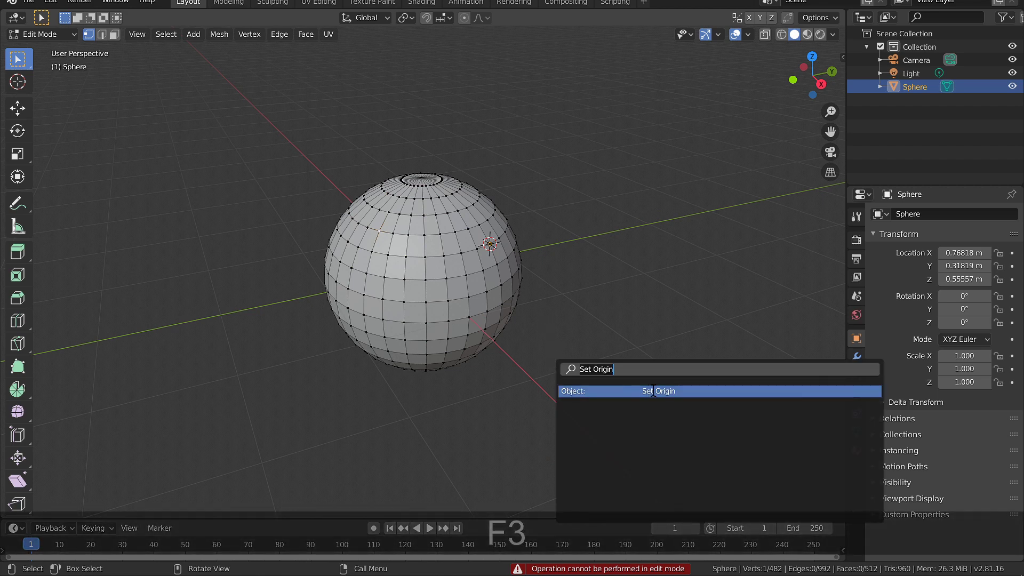
pyautogui.click(654, 391)
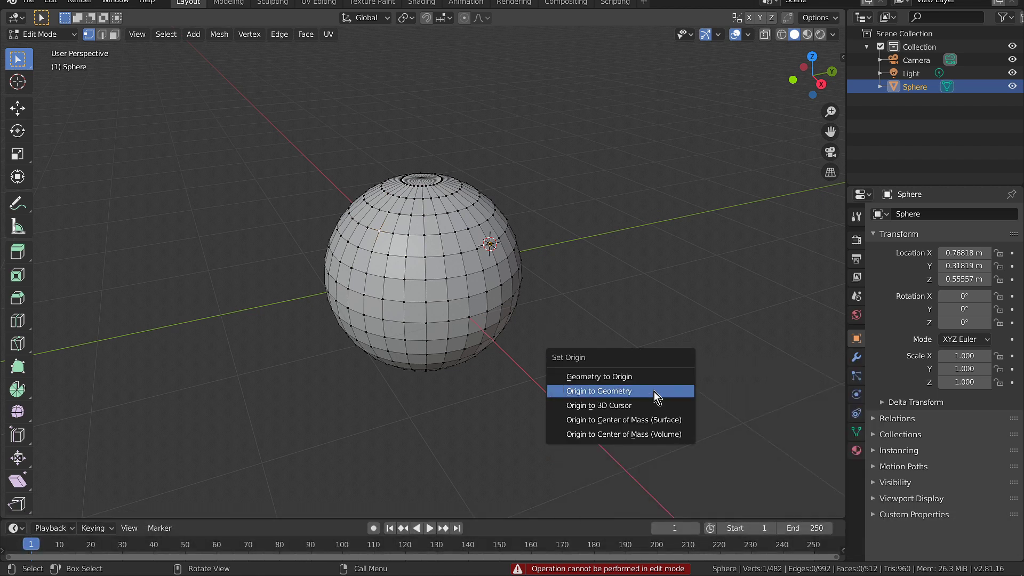
pyautogui.click(632, 394)
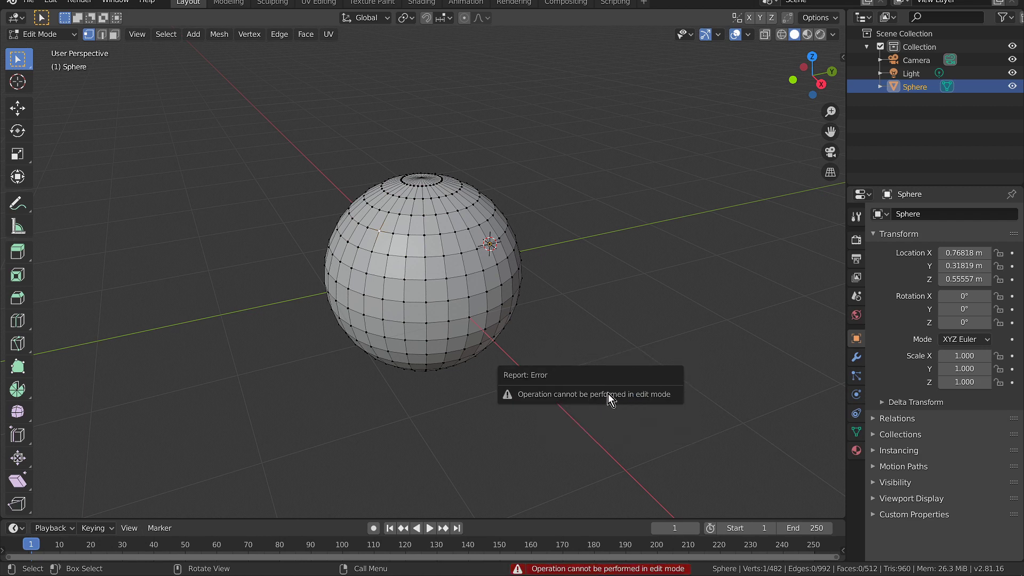
# - Reopen the F3 search for Set Origin and cancel it with Escape
pyautogui.press('F3')
pyautogui.press('space')
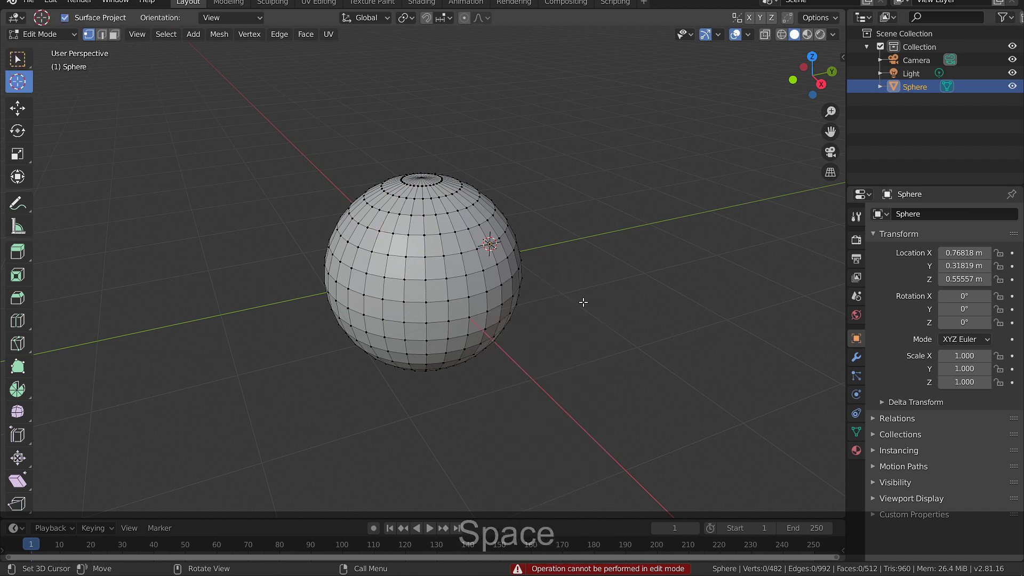
pyautogui.press('F3')
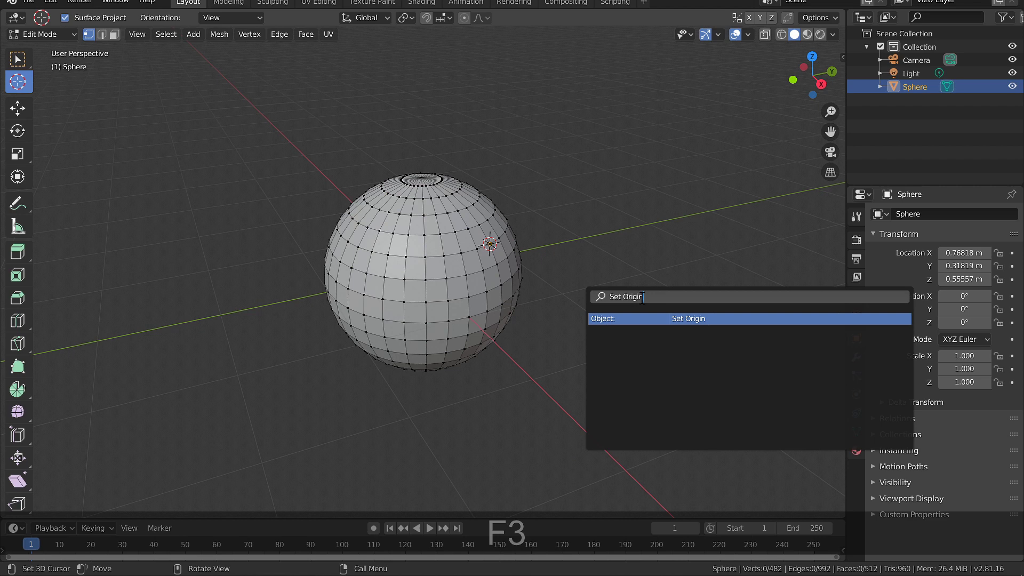
pyautogui.write('or')
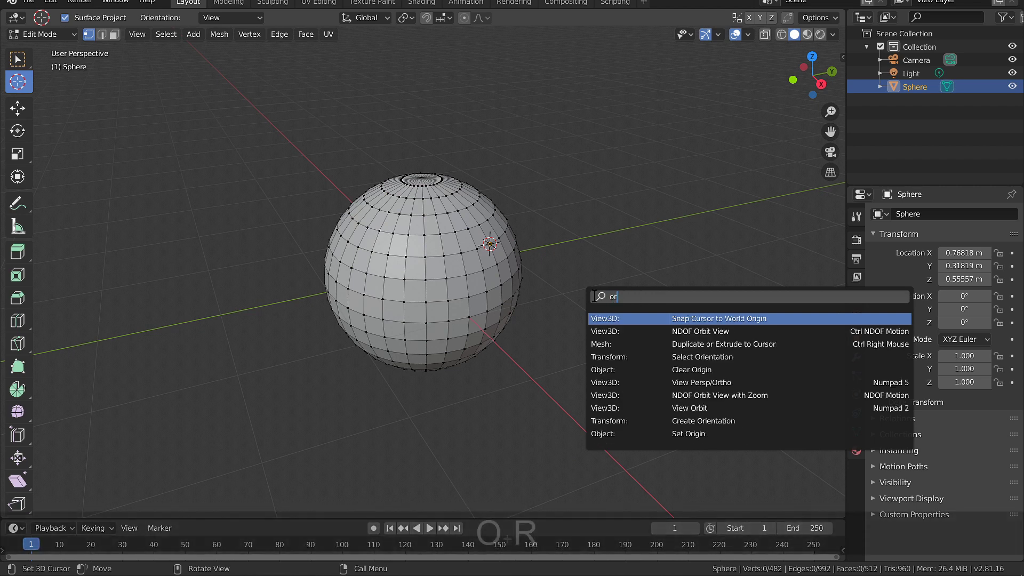
pyautogui.write('igin')
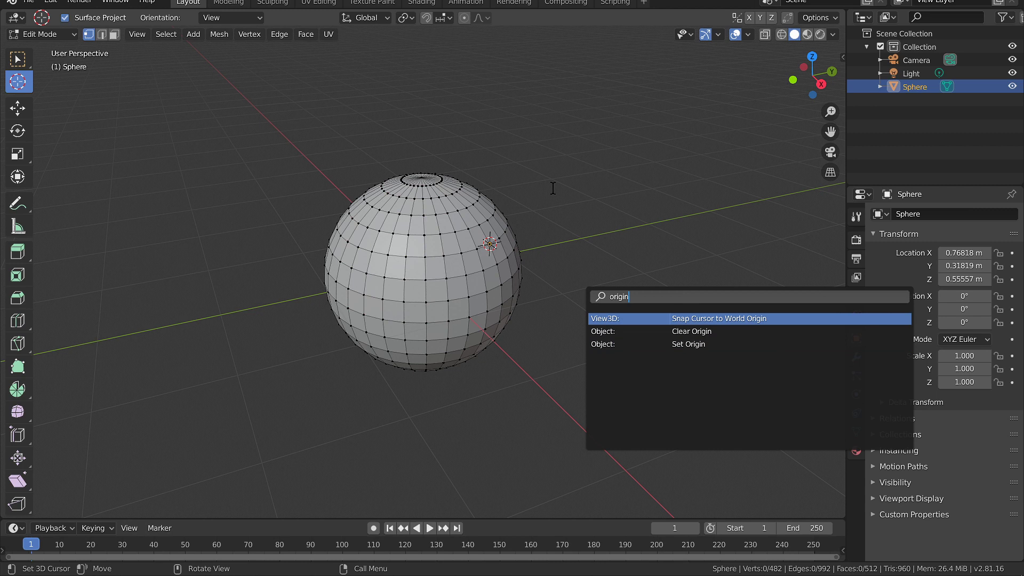
pyautogui.press('Escape')
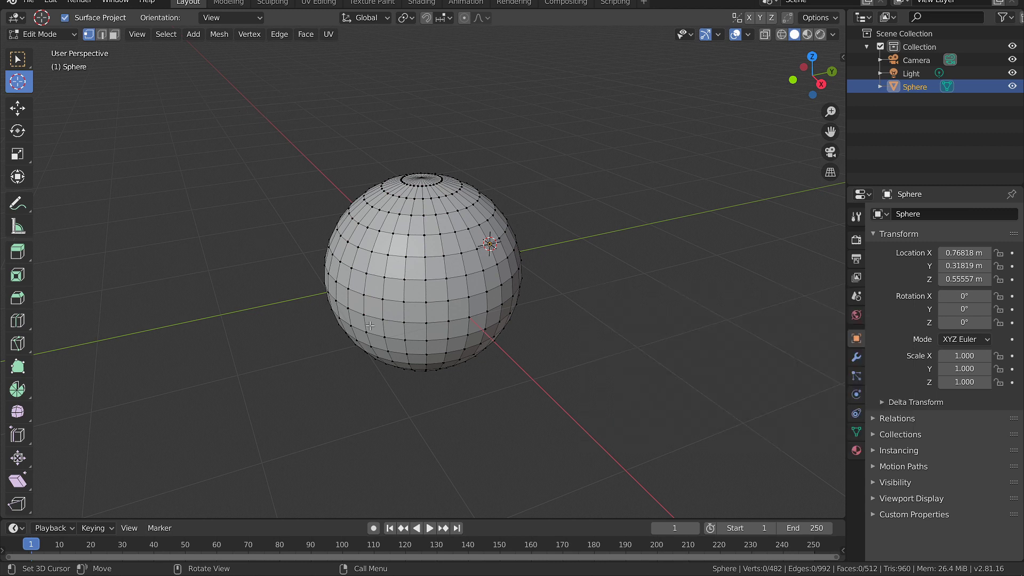
# - Enable the Dynamic Context Menu add-on, filtering the add-on list by 'menu'
pyautogui.hotkey('ctrl', 'alt', 'u')
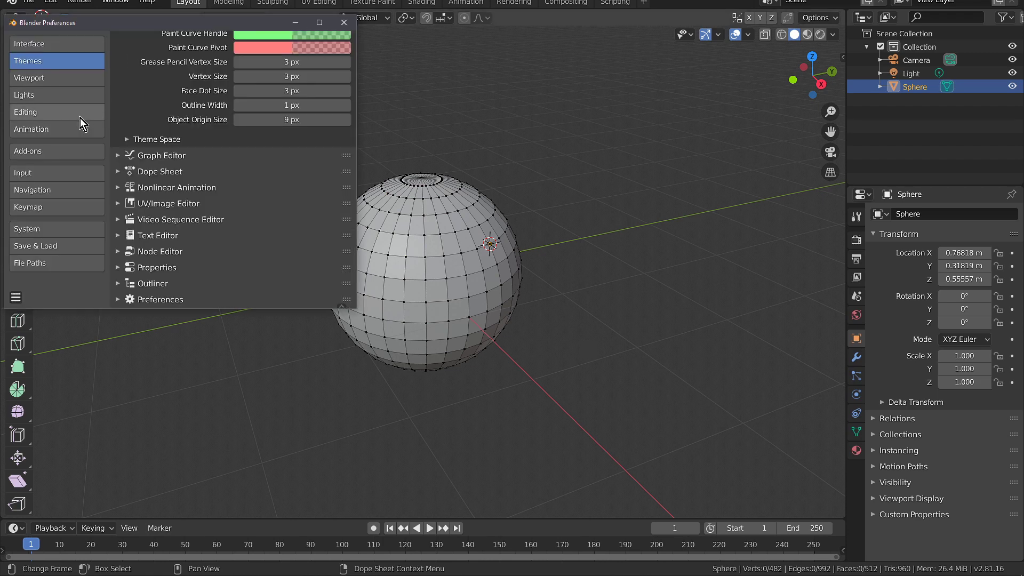
pyautogui.click(32, 155)
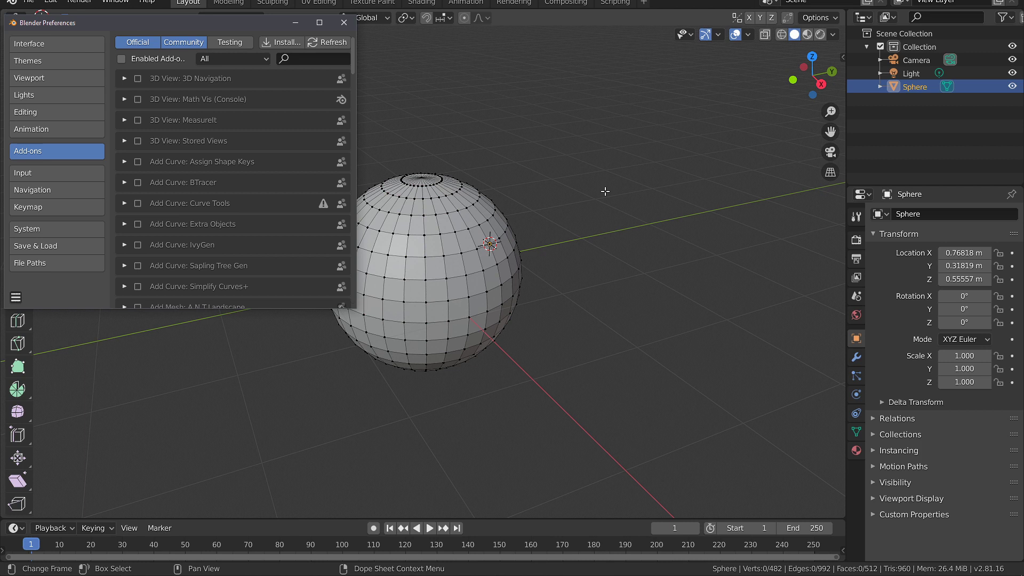
pyautogui.click(298, 57)
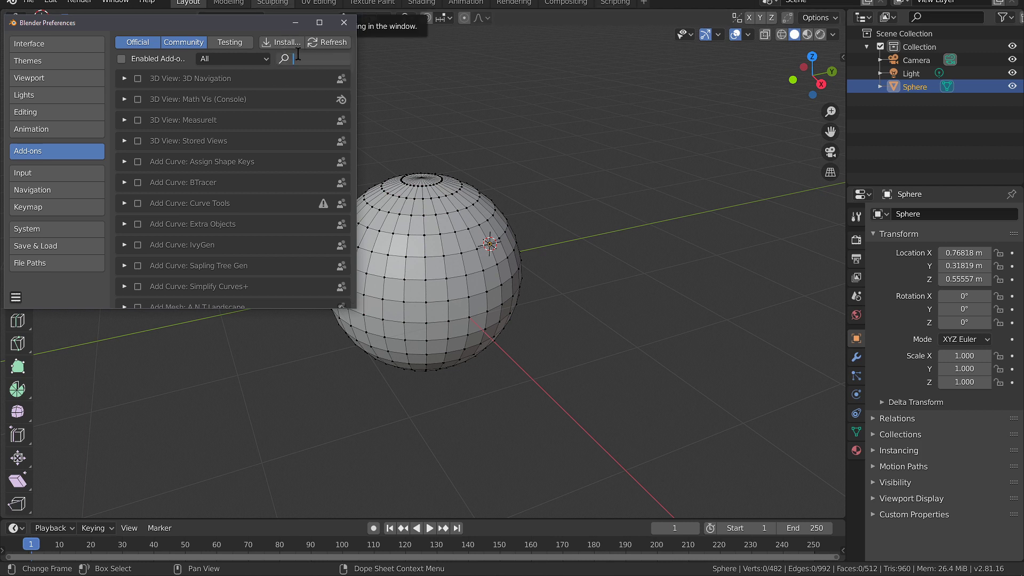
pyautogui.write('menu')
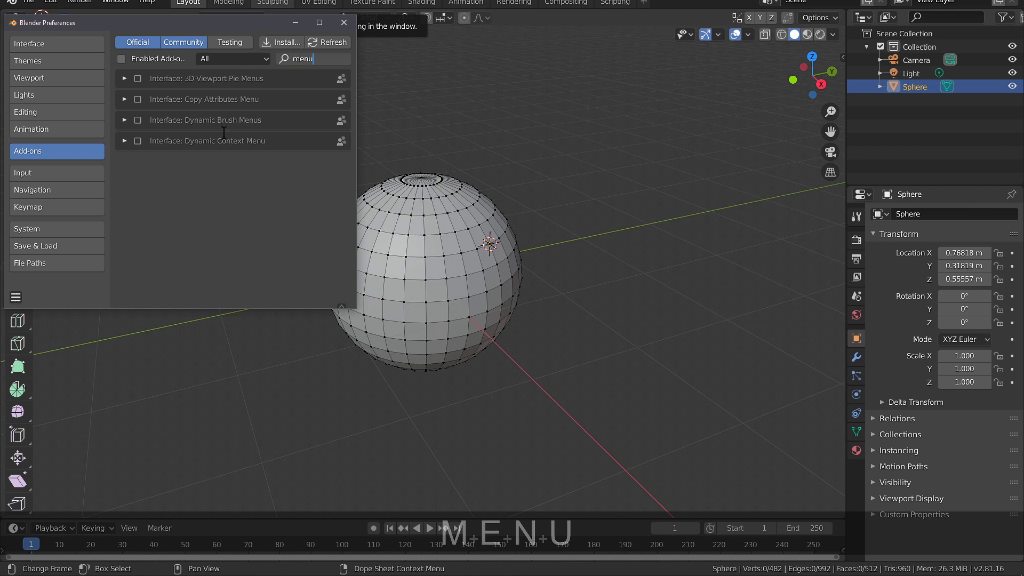
pyautogui.click(138, 142)
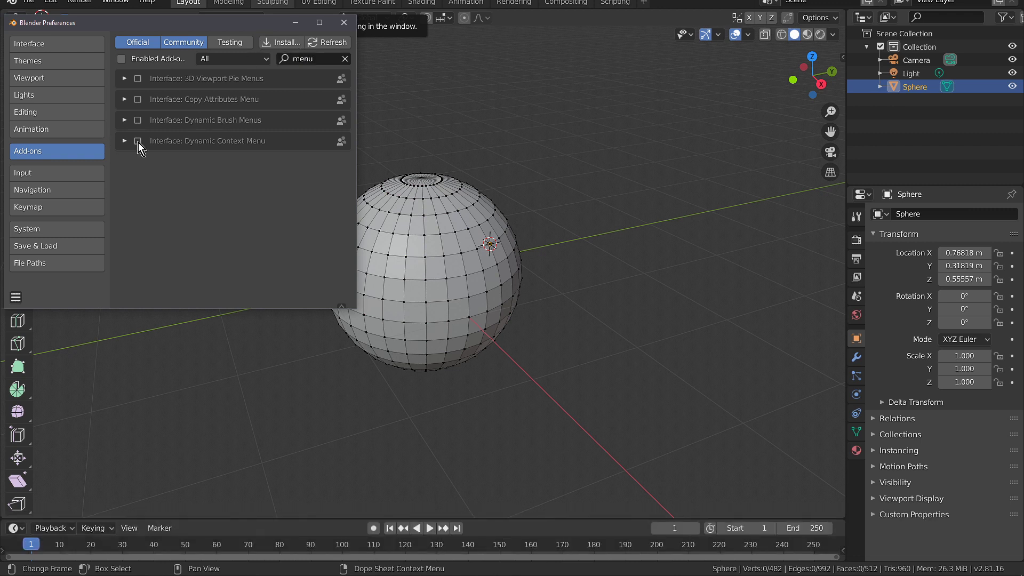
pyautogui.click(139, 142)
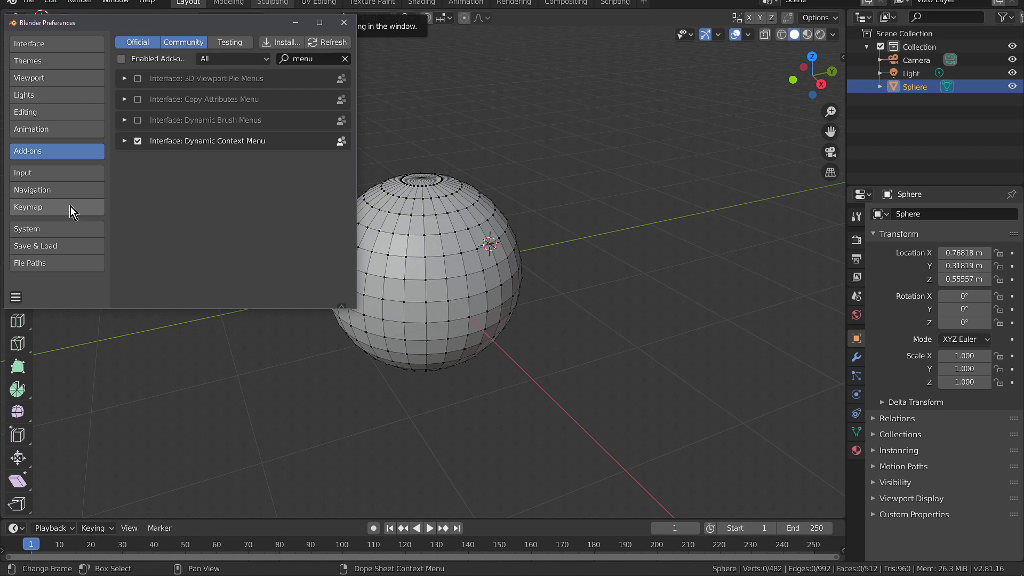
# - Set the Keymap Spacebar Action to Search and close Preferences
pyautogui.click(51, 205)
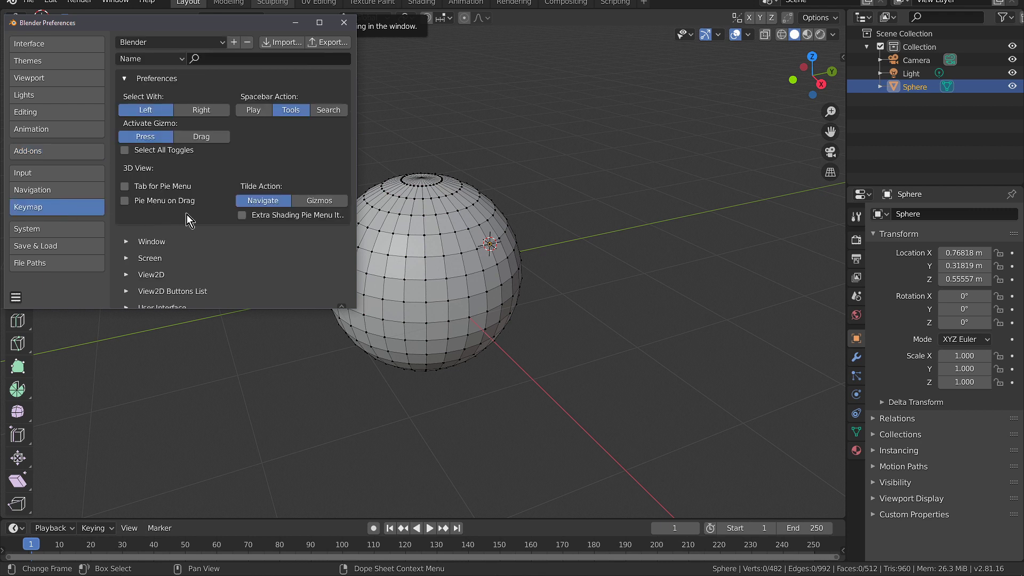
pyautogui.click(324, 110)
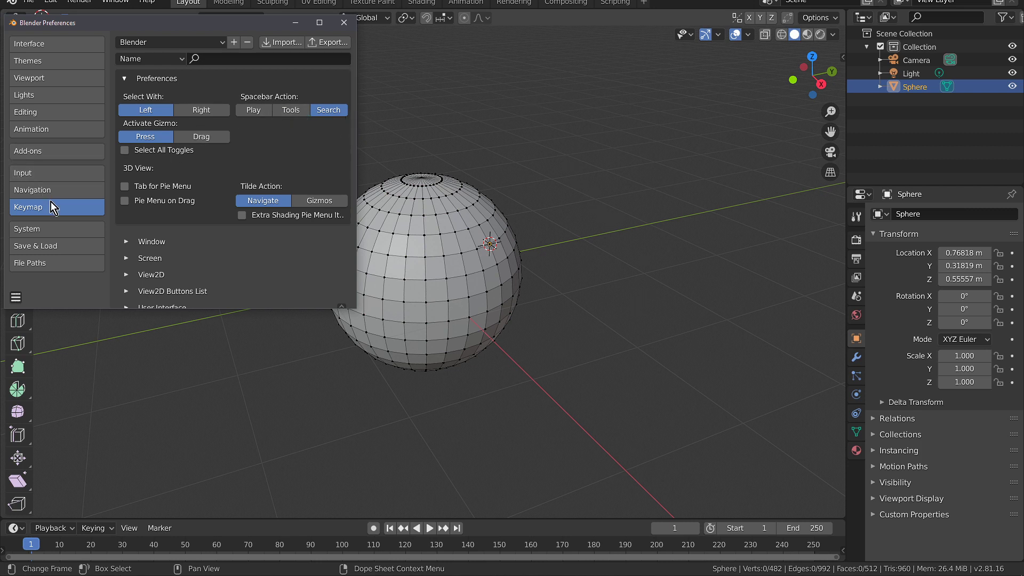
pyautogui.click(27, 151)
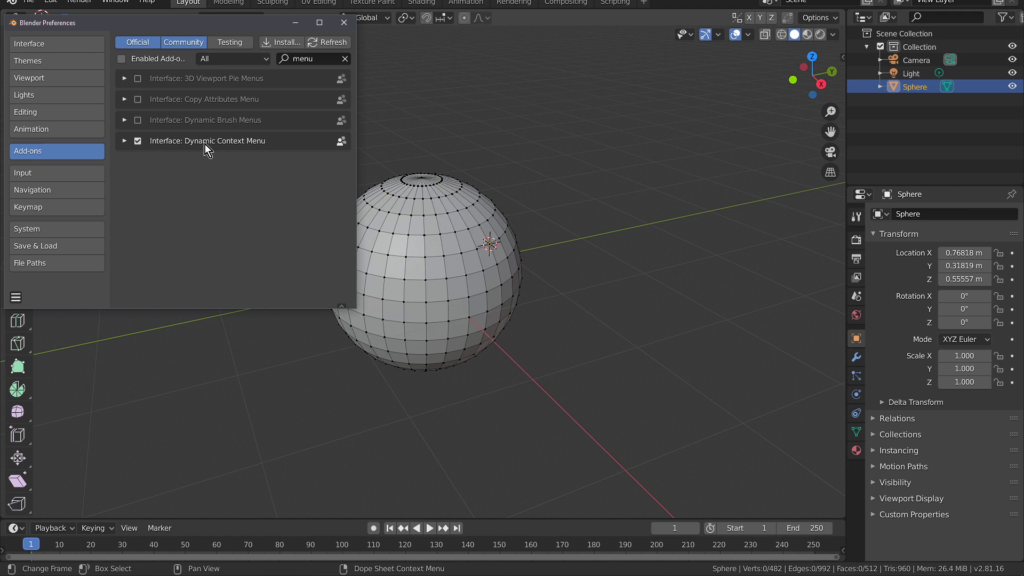
pyautogui.click(541, 127)
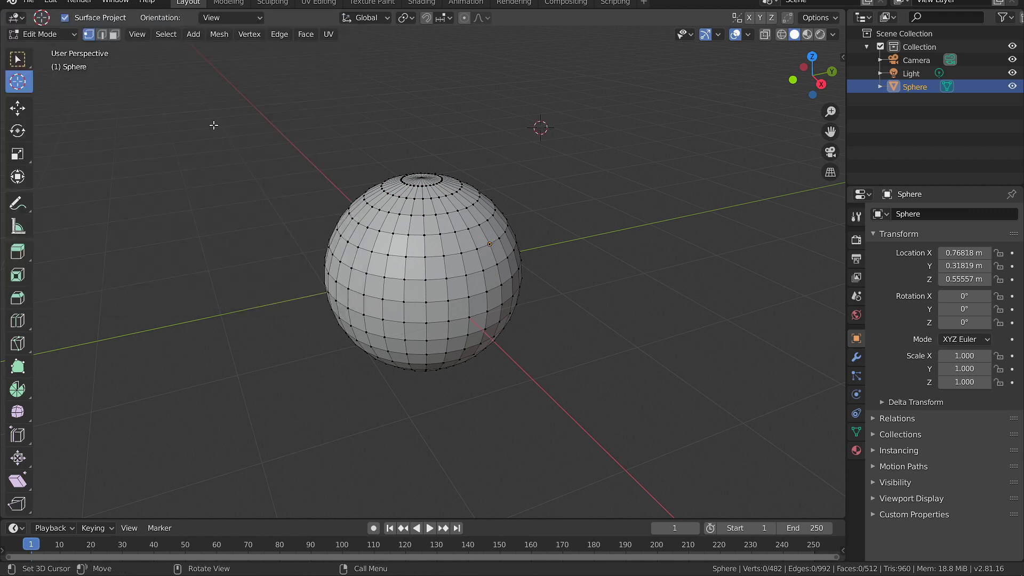
# - Switch to Select Box, reset the 3D cursor to the world origin, and frame the sphere
pyautogui.press('w')
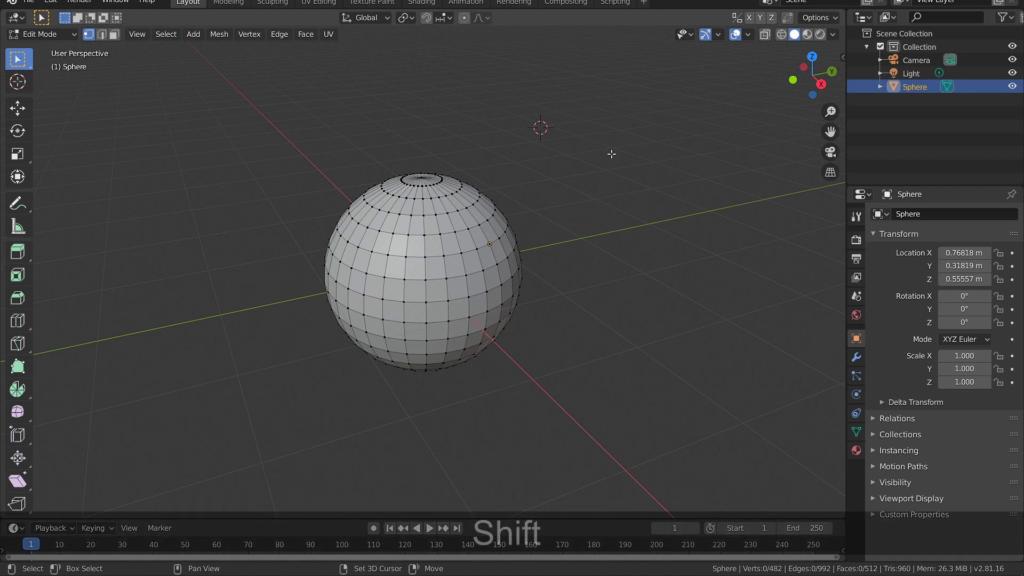
pyautogui.hotkey('shift', 'c')
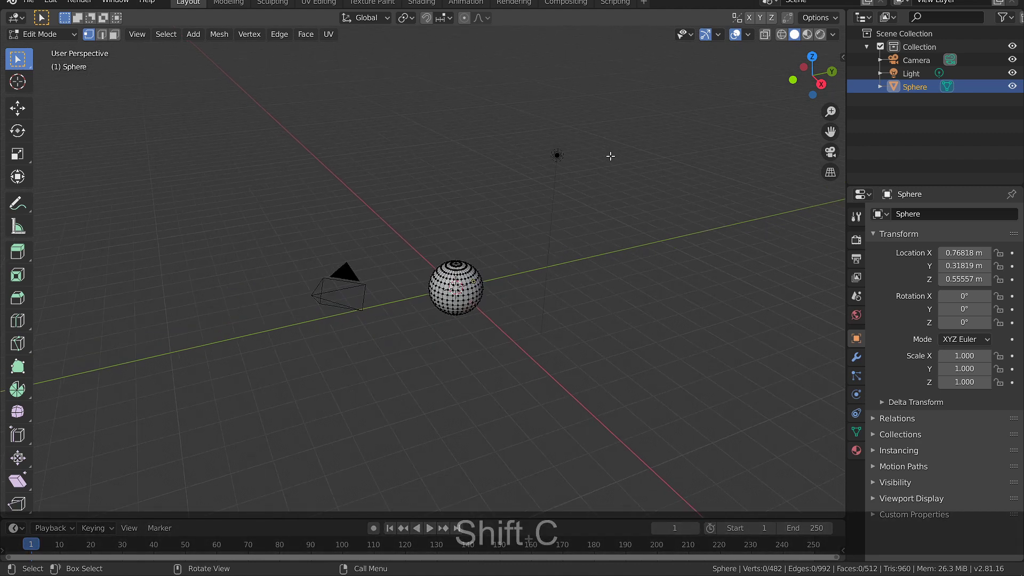
pyautogui.press('KP_Decimal')
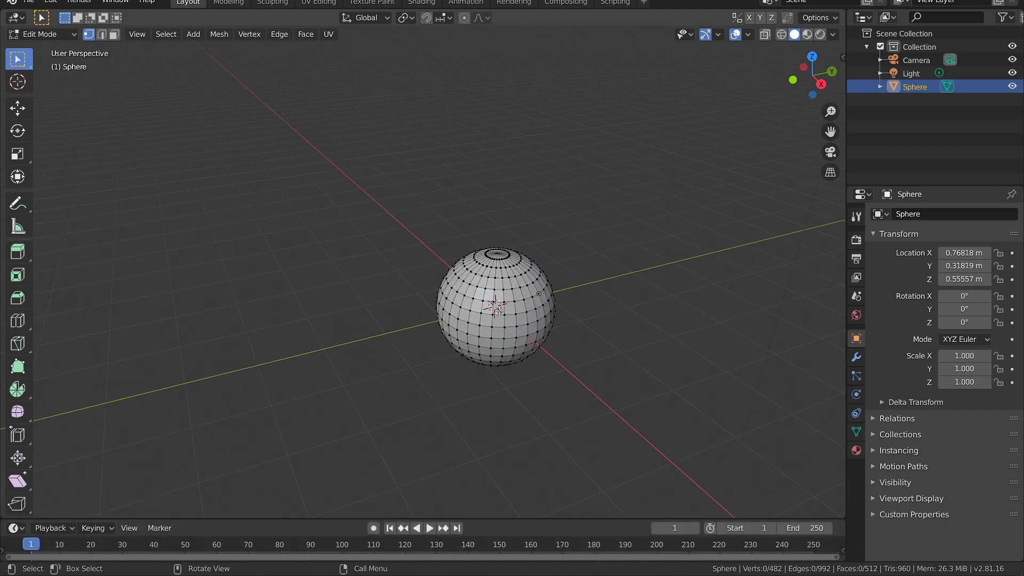
# - Open the Dynamic Context Menu over the sphere, trying its Search and tools entries
pyautogui.press('space')
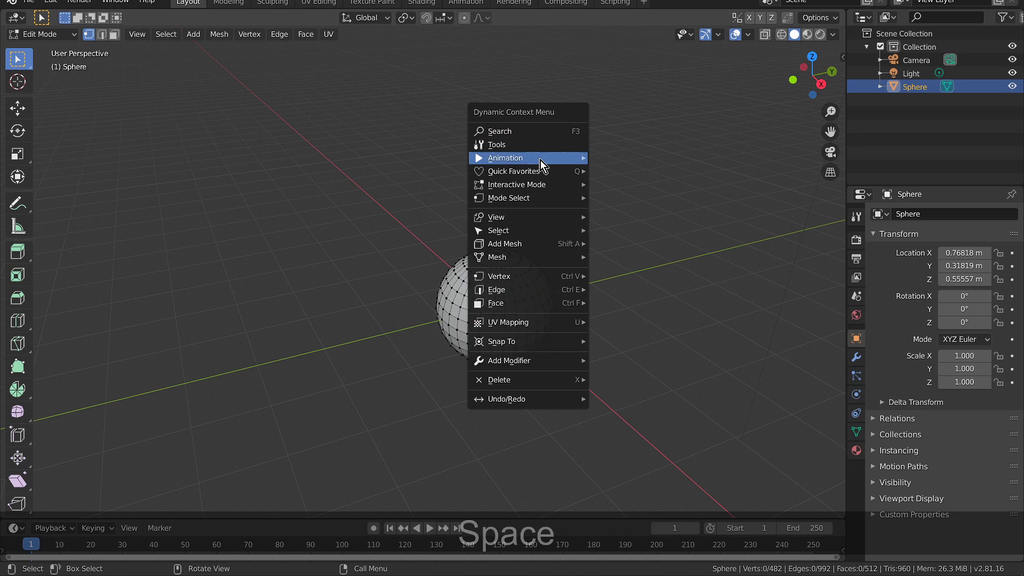
pyautogui.click(536, 136)
pyautogui.write('Set Origin')
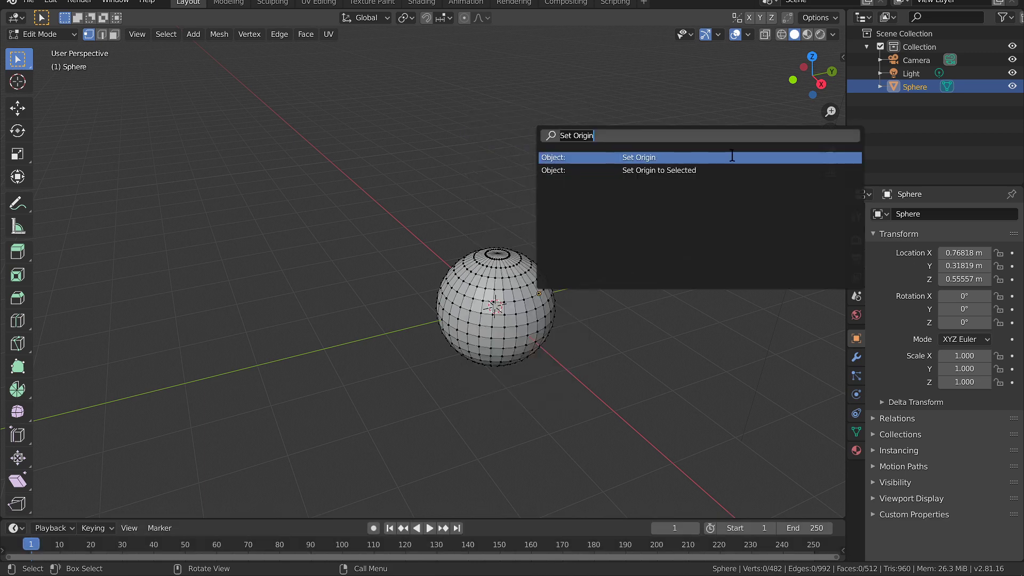
pyautogui.press('Return')
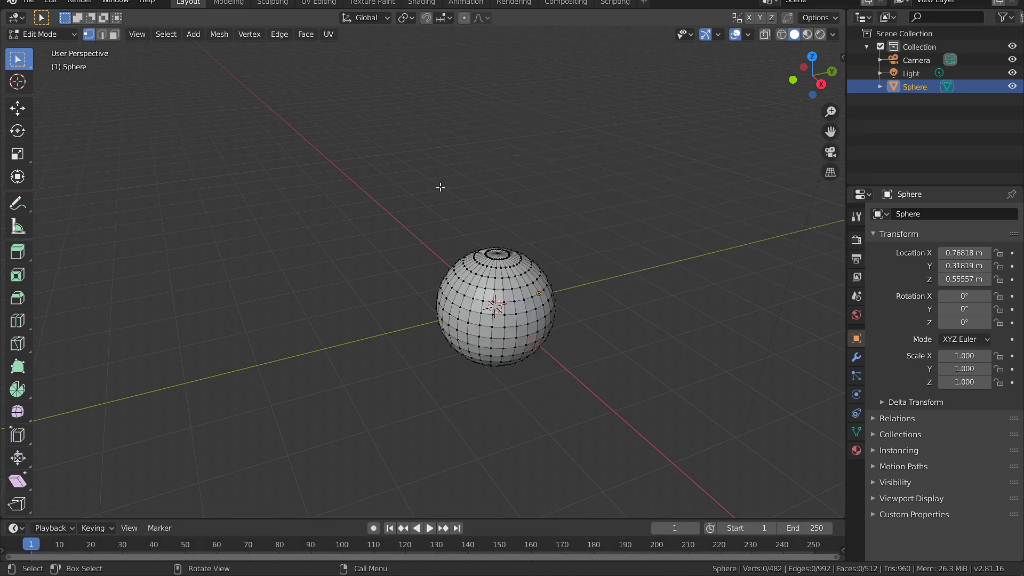
pyautogui.press('space')
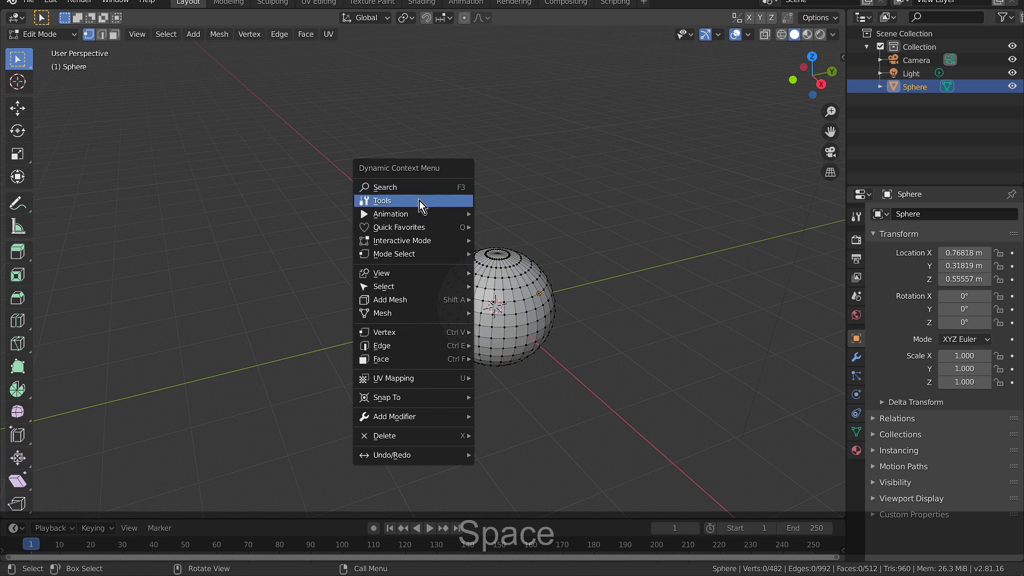
pyautogui.click(420, 200)
pyautogui.click(409, 270)
pyautogui.press('space')
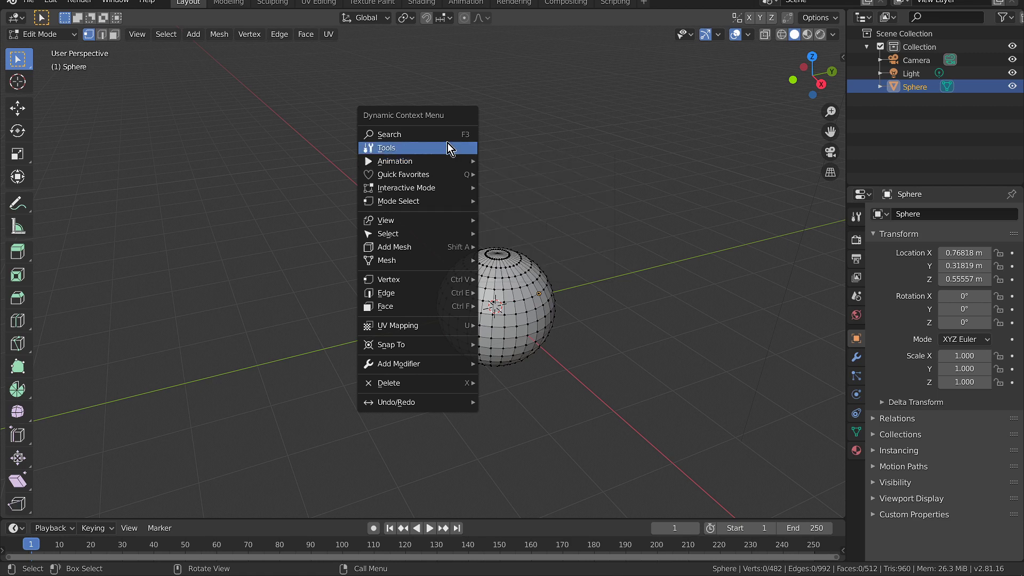
pyautogui.click(405, 135)
pyautogui.write('Set Origin')
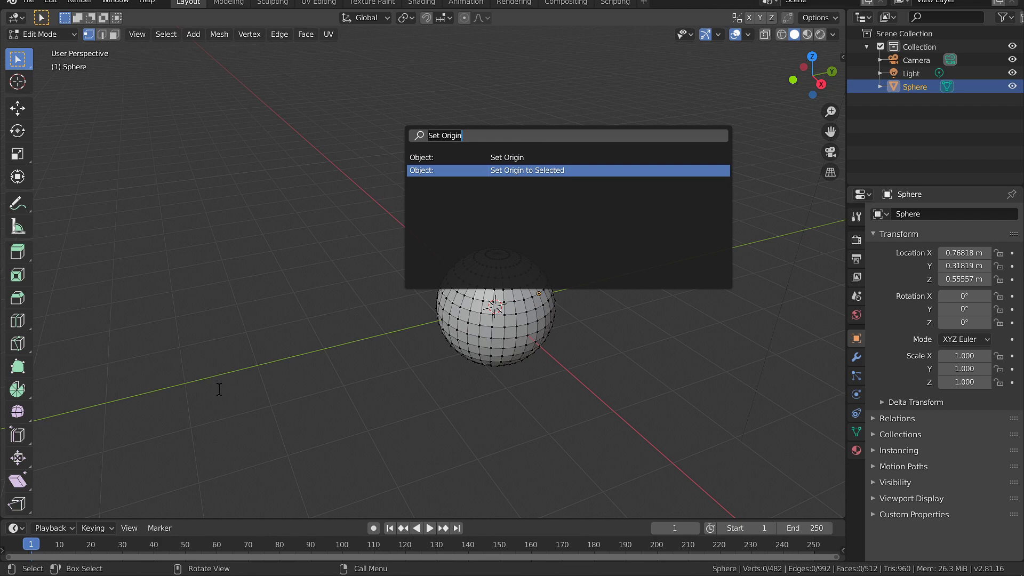
pyautogui.press('Escape')
pyautogui.scroll(1, 553, 331)
pyautogui.scroll(1, 531, 334)
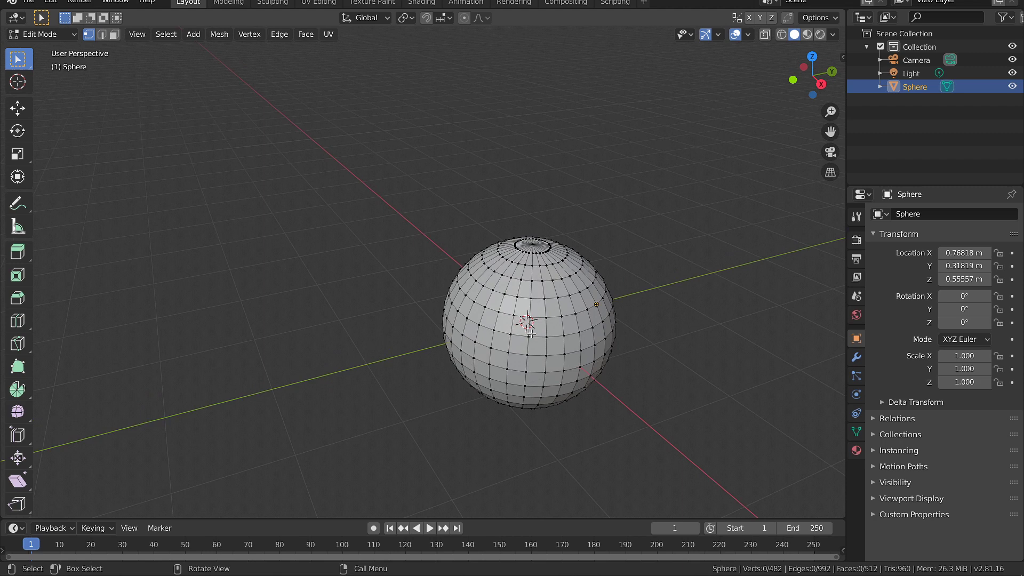
pyautogui.scroll(1, 532, 335)
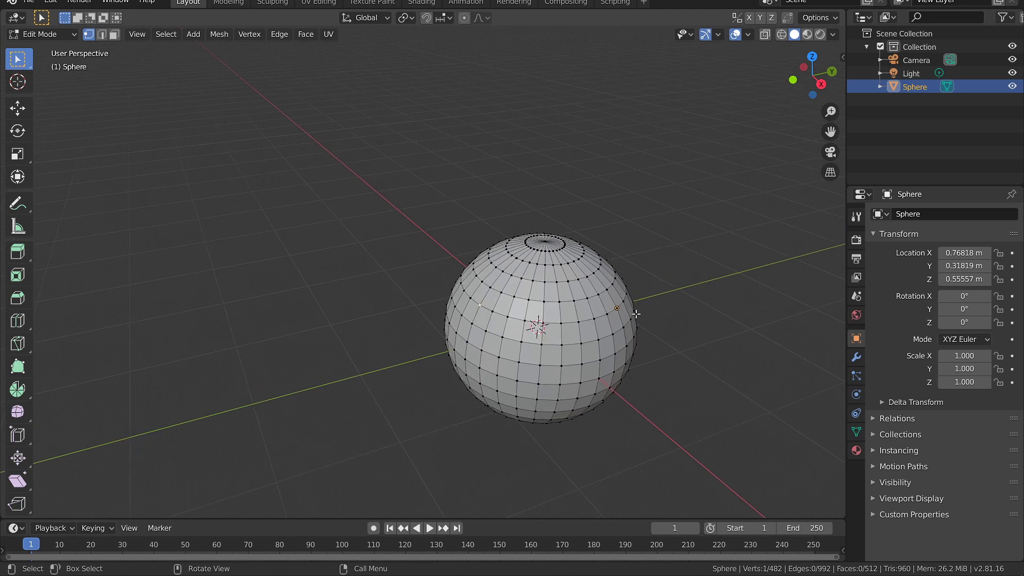
pyautogui.click(618, 308)
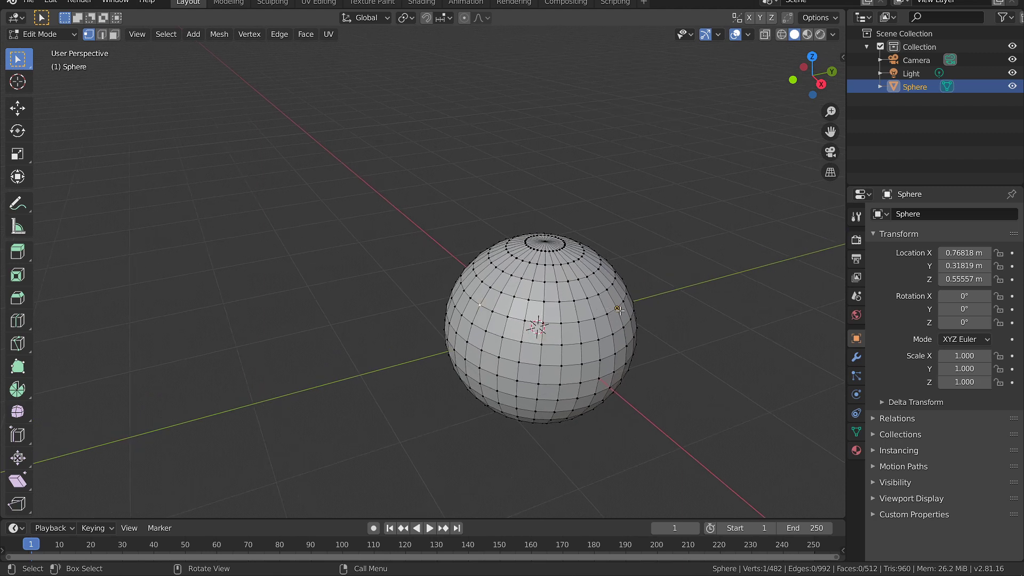
pyautogui.press('space')
pyautogui.click(58, 107)
pyautogui.write('Set Origin')
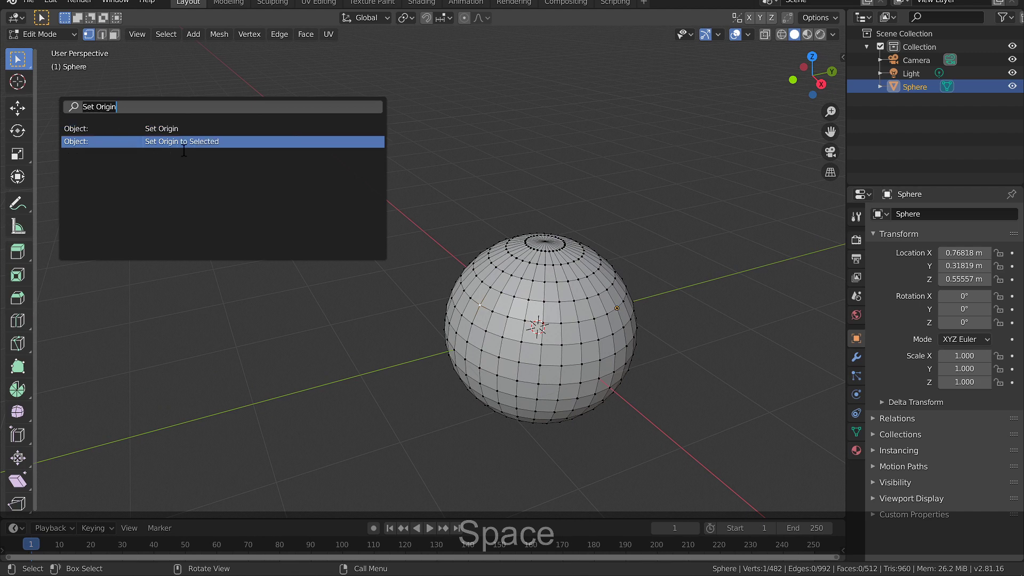
pyautogui.click(177, 143)
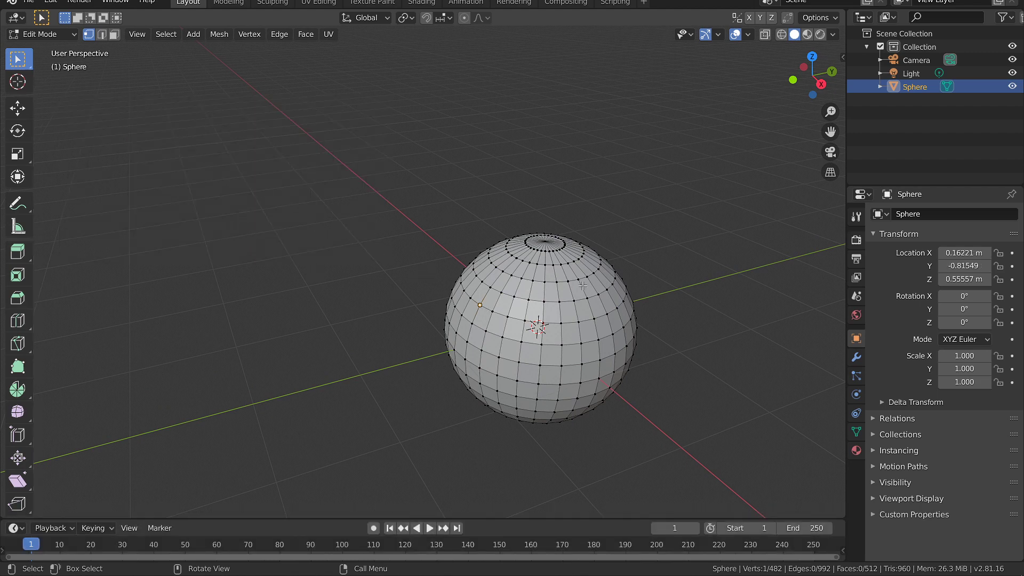
pyautogui.press('space')
pyautogui.click(548, 298)
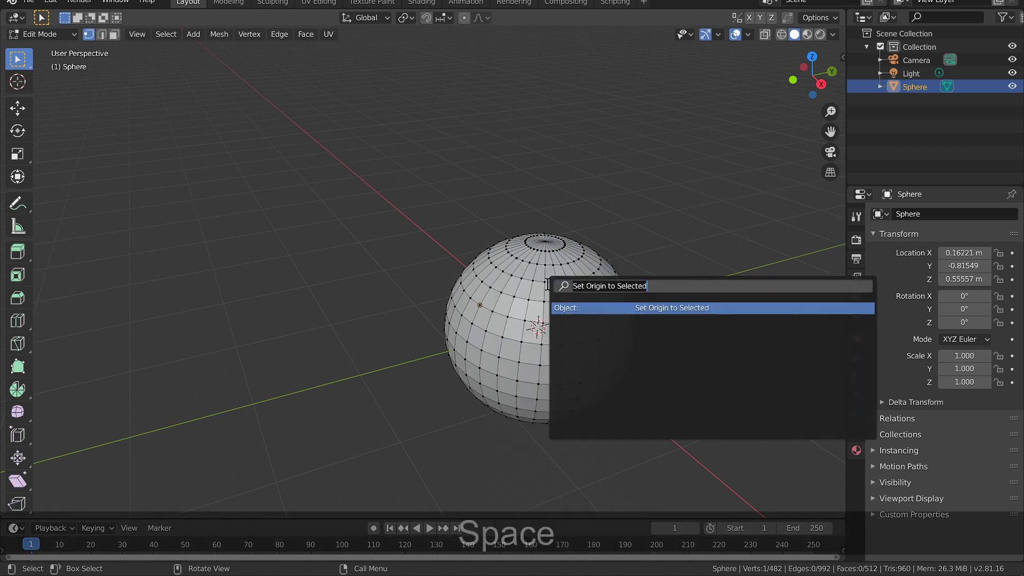
pyautogui.click(656, 306)
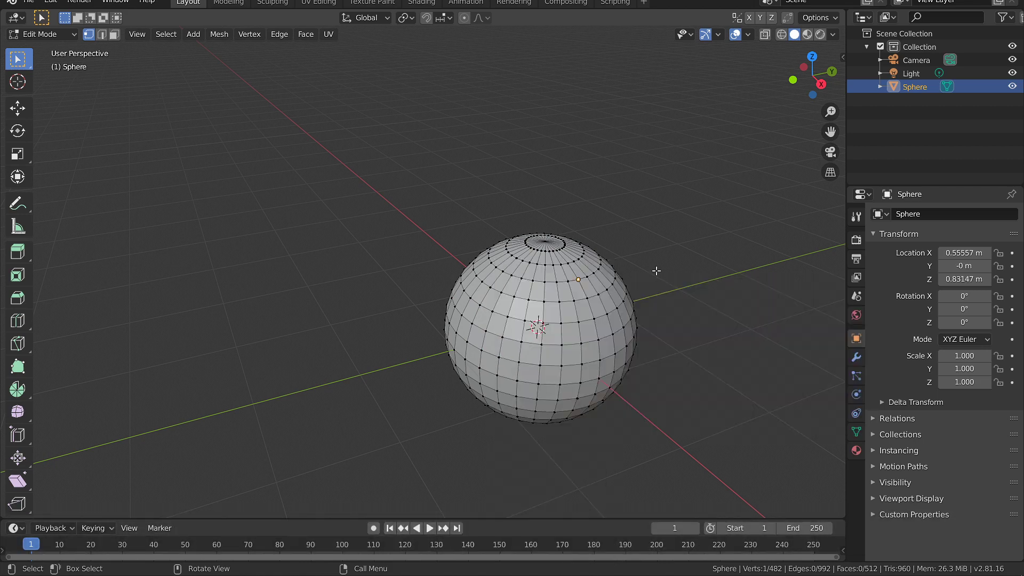
pyautogui.keyDown('shift'); pyautogui.moveTo(656, 270); pyautogui.dragTo(623, 257, button='middle'); pyautogui.keyUp('shift')
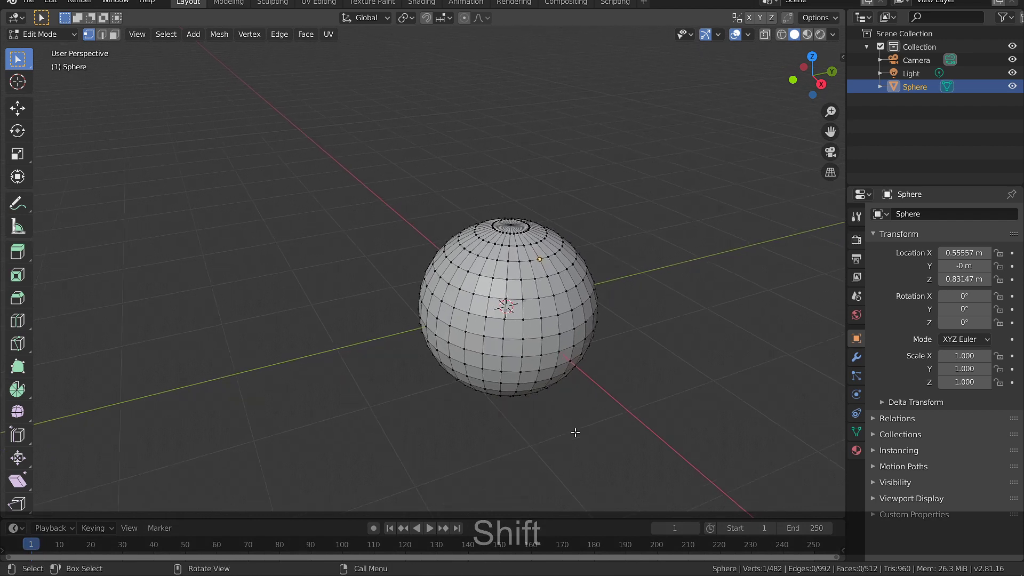
pyautogui.scroll(1, 635, 443)
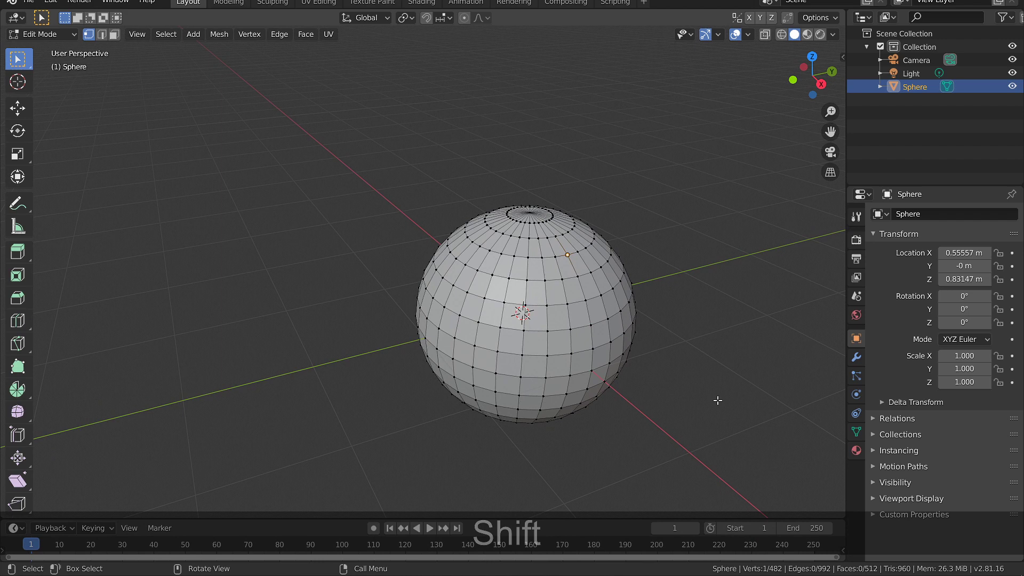
# - Check Search in the Space menu, then right-click Origin to Selected V/F/E for options
pyautogui.press('space')
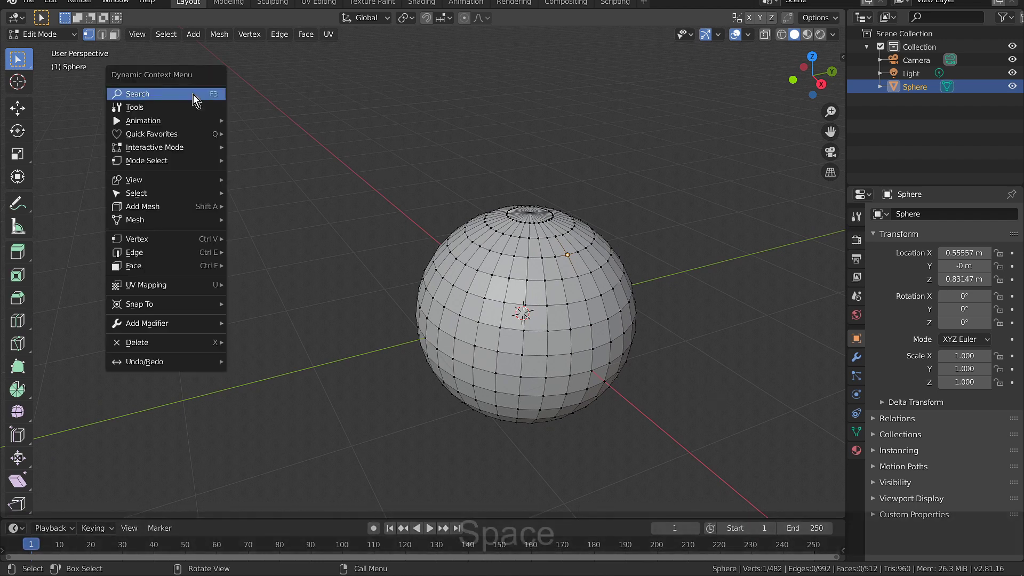
pyautogui.click(192, 95)
pyautogui.write('Set Origin to Selected')
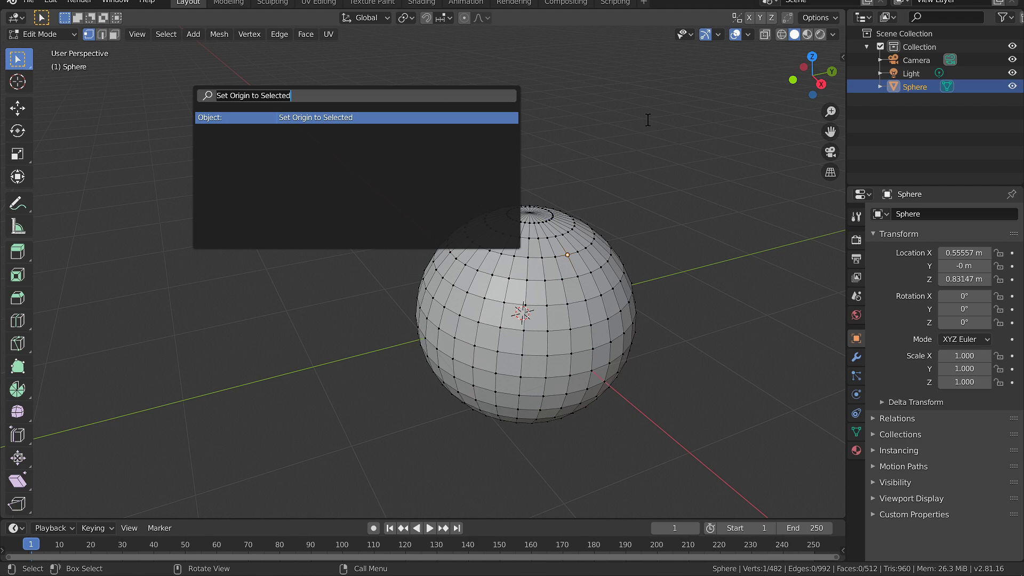
pyautogui.press('Return')
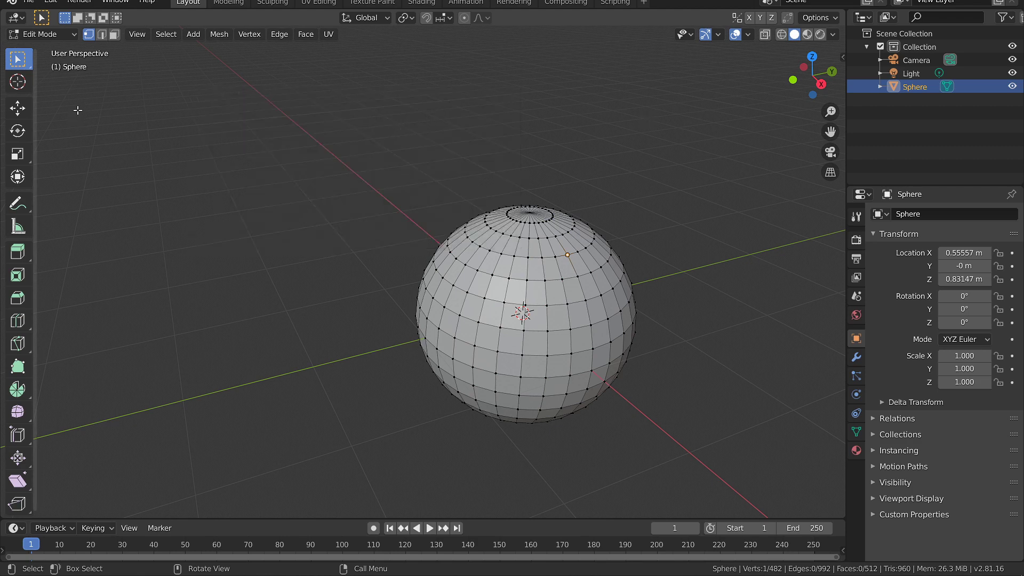
pyautogui.press('space')
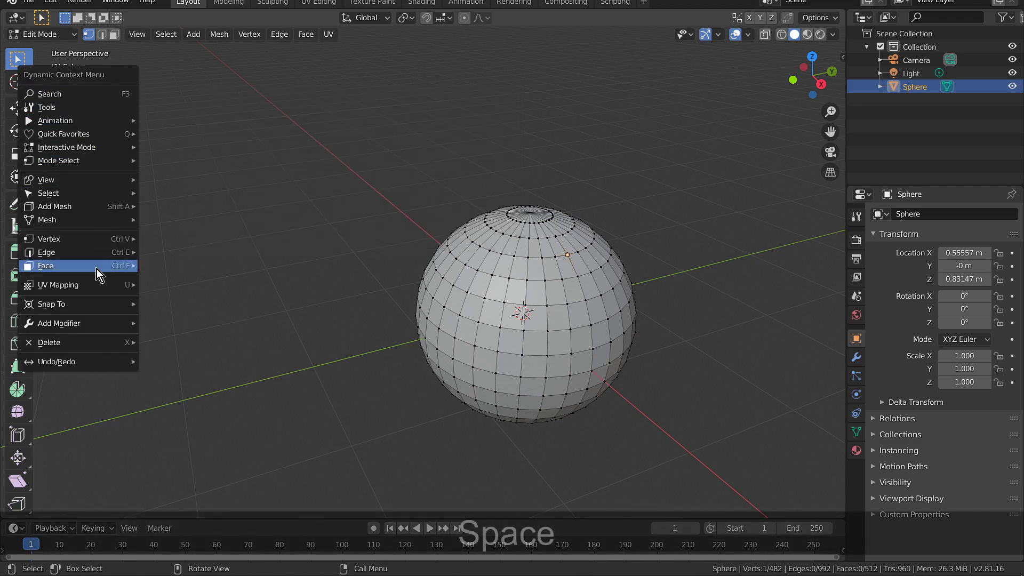
pyautogui.moveTo(51, 303)
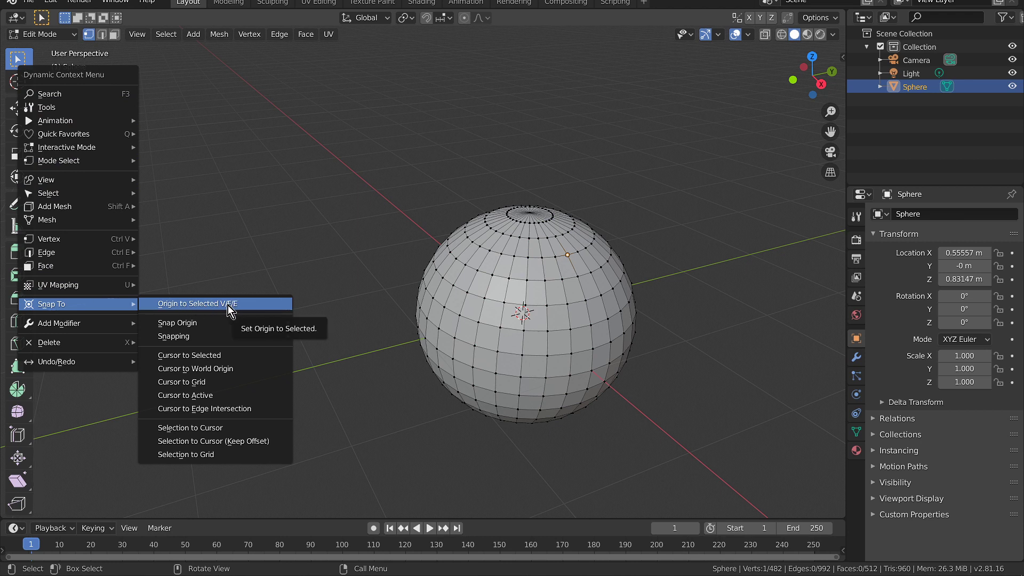
pyautogui.rightClick(256, 305)
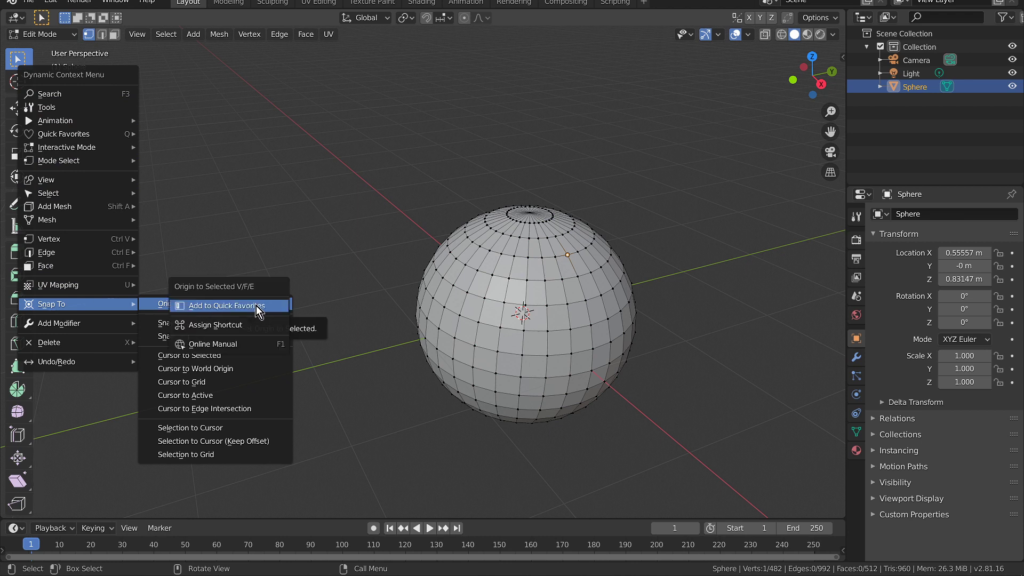
# - Add Origin to Selected V/F/E to Quick Favorites and snap the origin to selected vertices
pyautogui.click(218, 306)
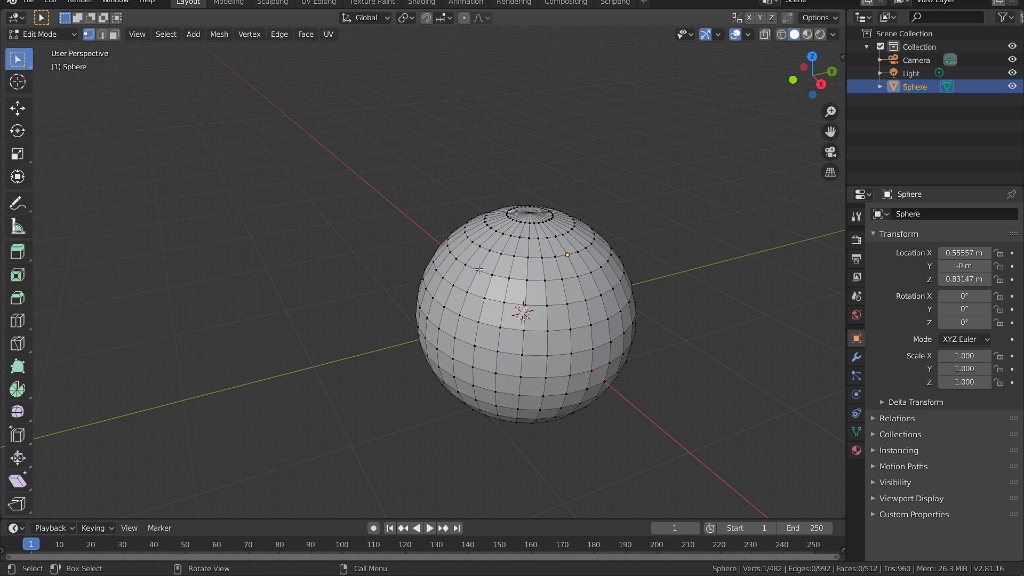
pyautogui.press('q')
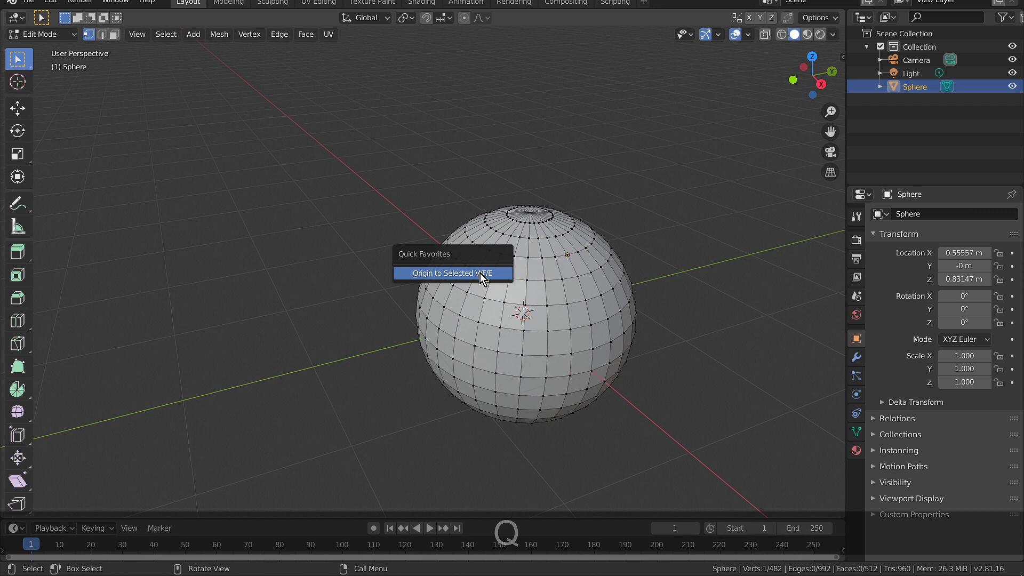
pyautogui.click(454, 275)
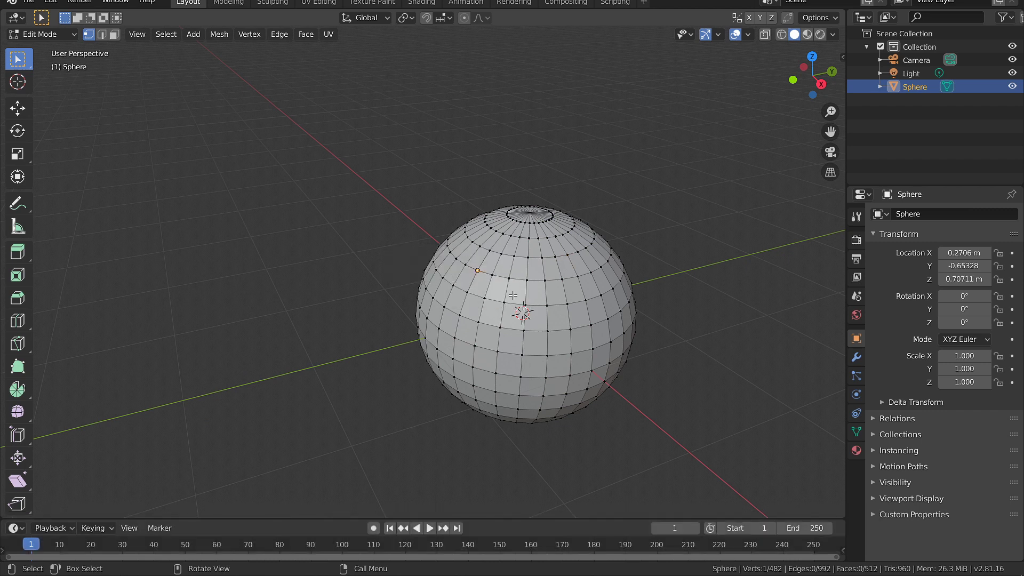
pyautogui.press('q')
pyautogui.click(527, 288)
pyautogui.click(585, 302)
pyautogui.press('q')
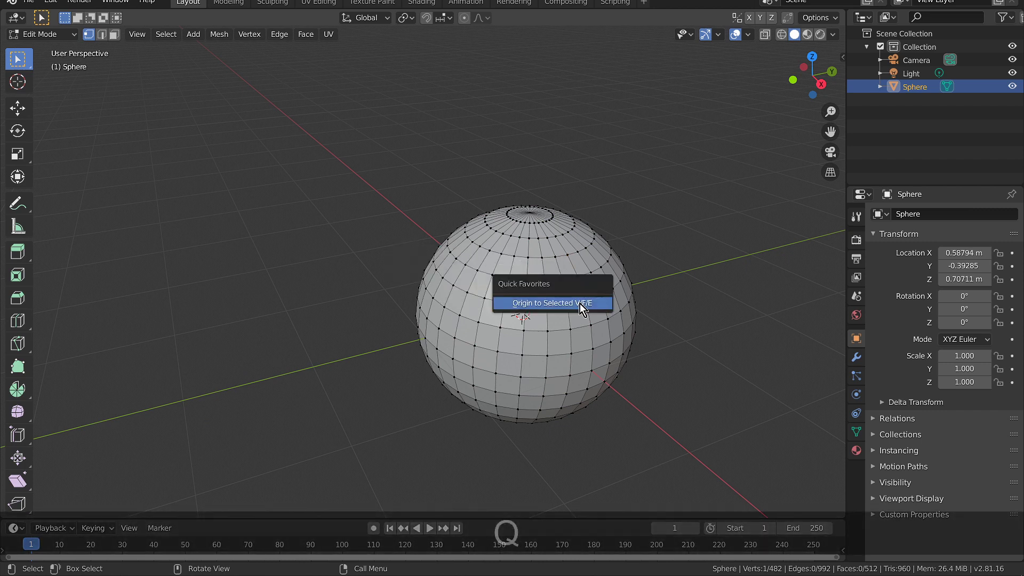
# - Switch to Edge select and snap the origin onto selected edges via Quick Favorites
pyautogui.click(101, 34)
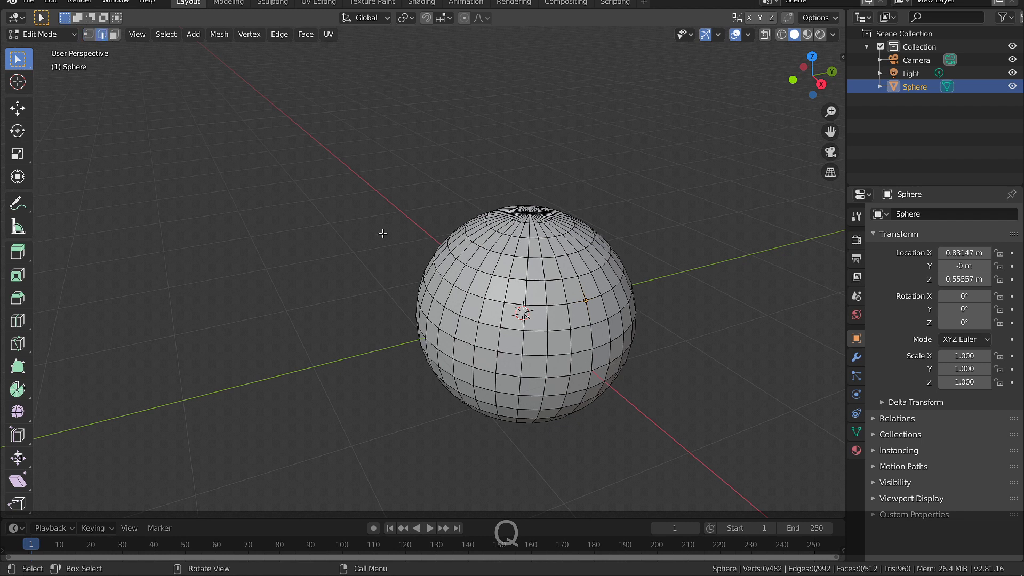
pyautogui.press('q')
pyautogui.click(478, 258)
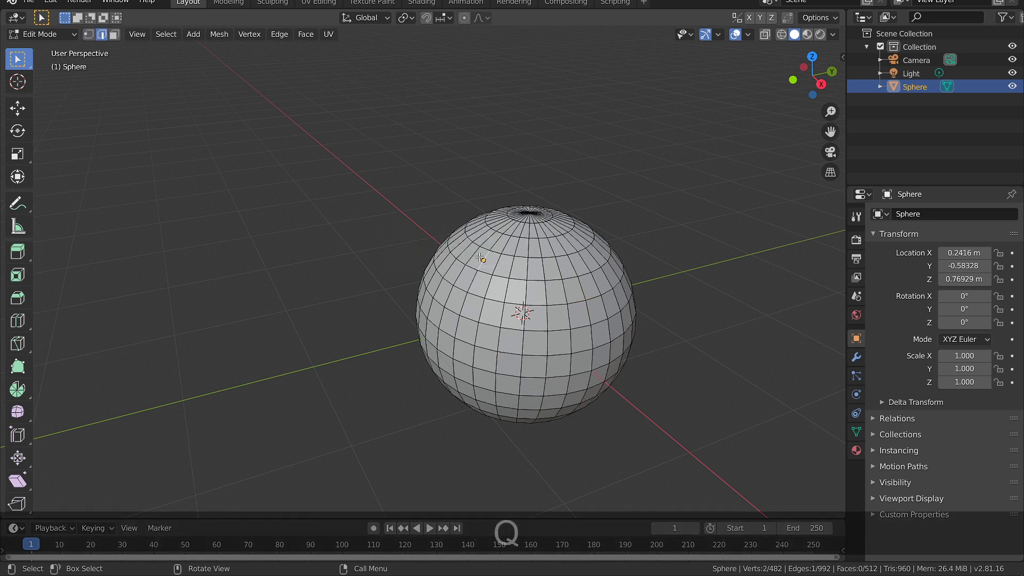
pyautogui.press('q')
pyautogui.click(522, 264)
pyautogui.press('q')
pyautogui.click(550, 267)
# - Snap the origin onto further edges, ending at 0.93403, 0.18579, 0.28889 m, then switch to Chrome
pyautogui.press('q')
pyautogui.click(584, 275)
pyautogui.press('q')
pyautogui.click(601, 292)
pyautogui.click(610, 330)
pyautogui.press('q')
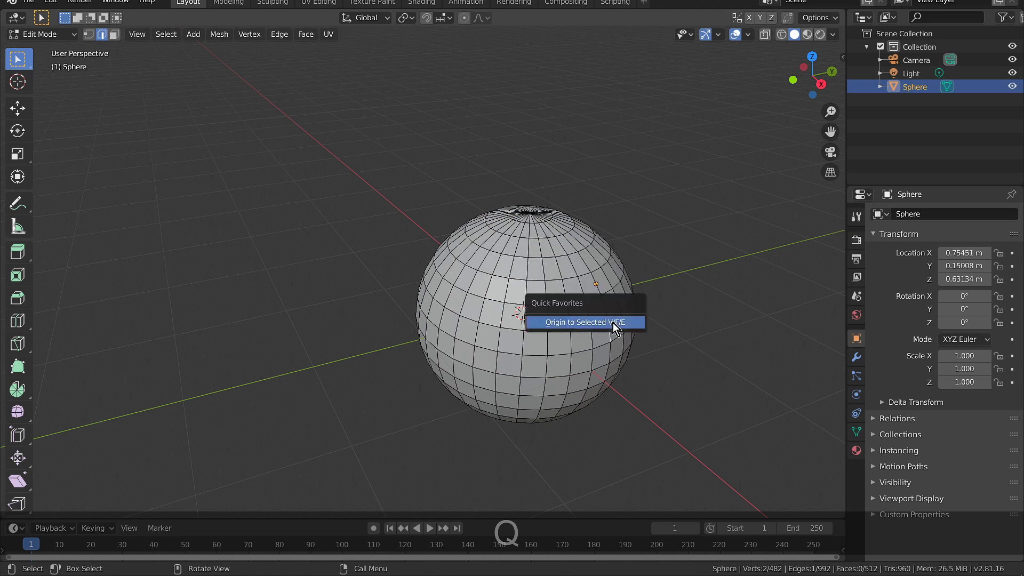
pyautogui.click(614, 322)
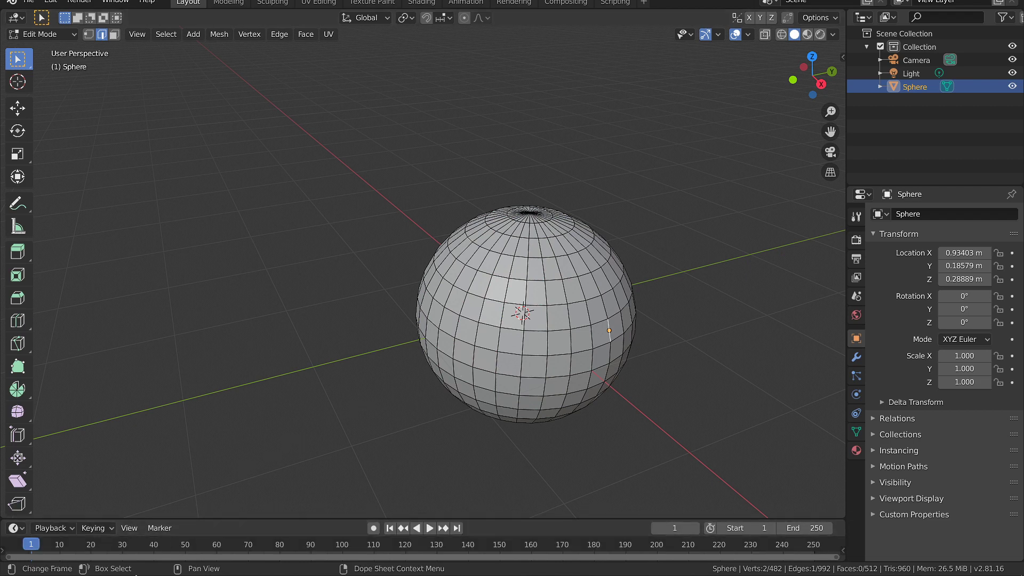
pyautogui.hotkey('alt', 'Tab')
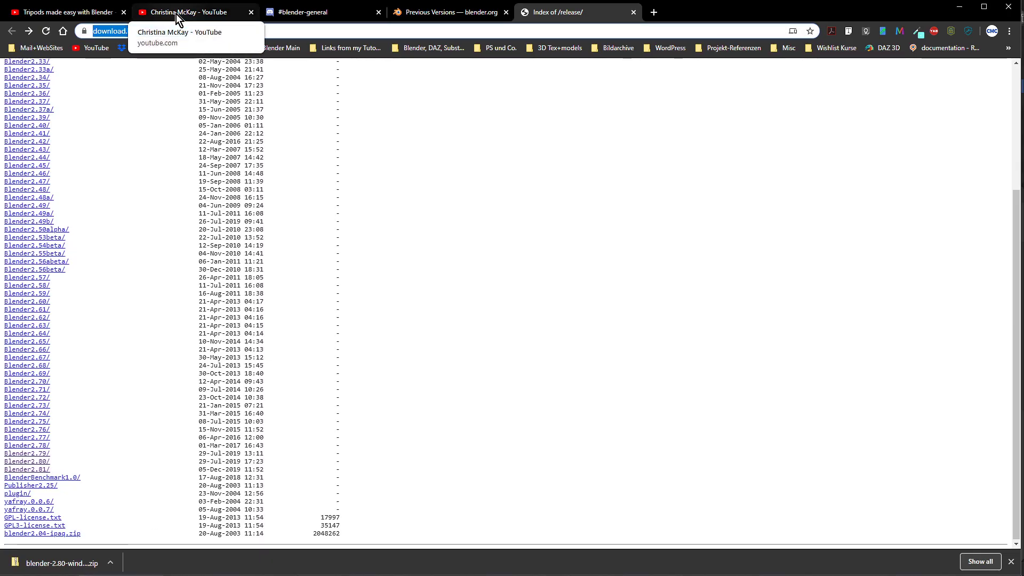
# - View the YouTube channel's Videos page in Chrome, then return to Blender
pyautogui.click(178, 14)
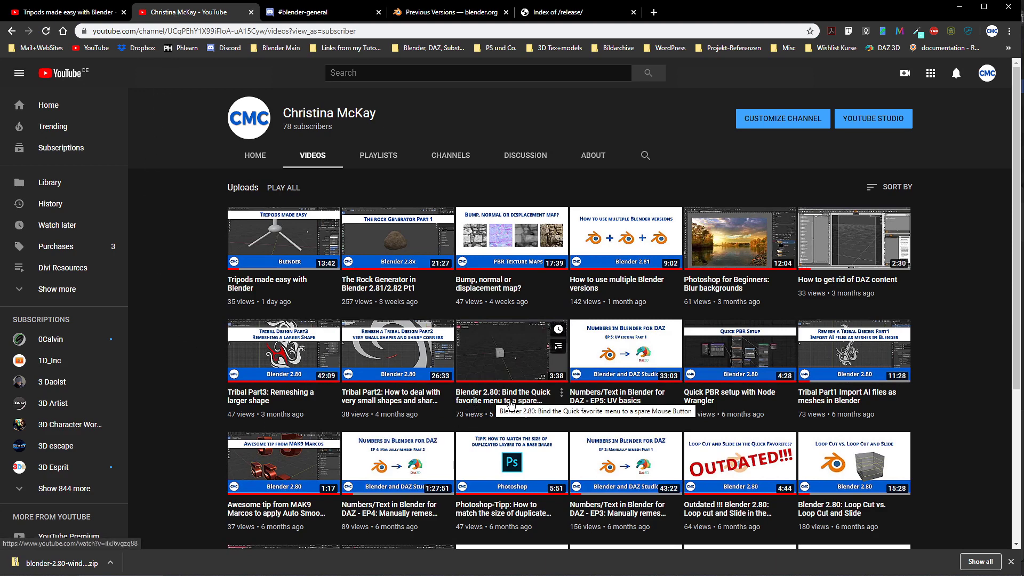
pyautogui.moveTo(500, 352)
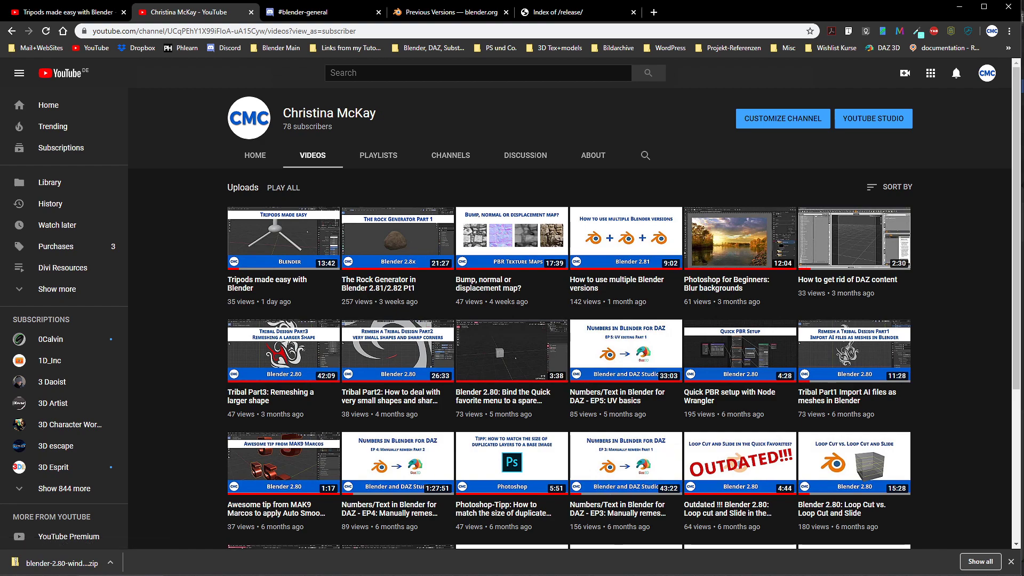
pyautogui.click(689, 540)
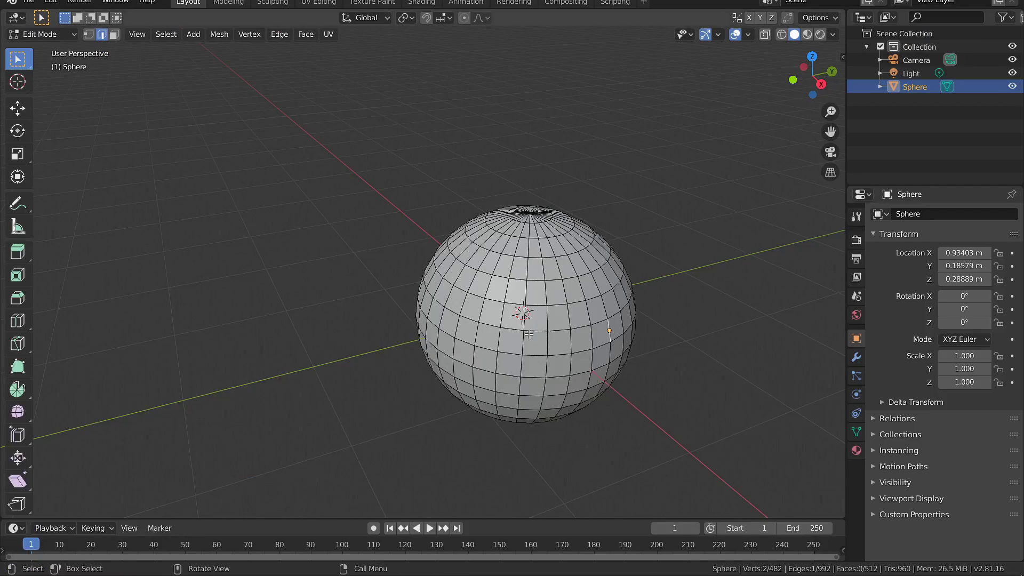
# - Switch to Face select and snap the origin onto three selected faces via Quick Favorites
pyautogui.click(112, 35)
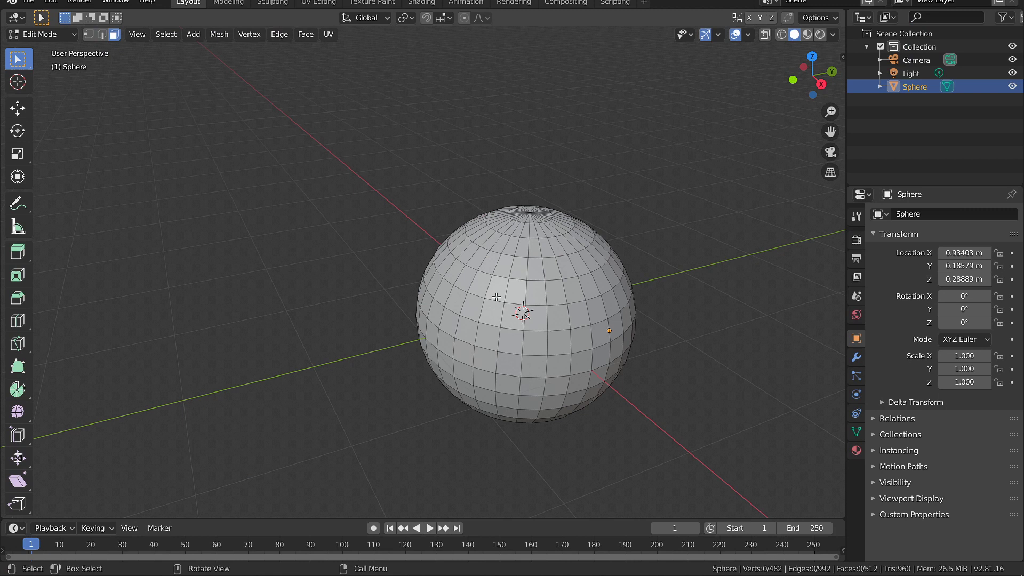
pyautogui.click(477, 264)
pyautogui.press('q')
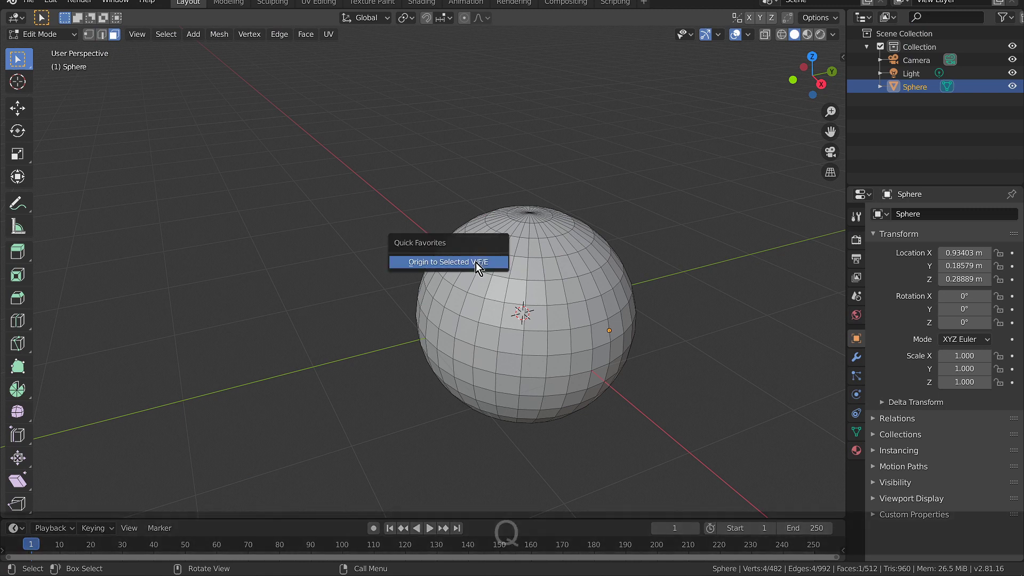
pyautogui.click(476, 263)
pyautogui.click(520, 266)
pyautogui.press('q')
pyautogui.click(582, 267)
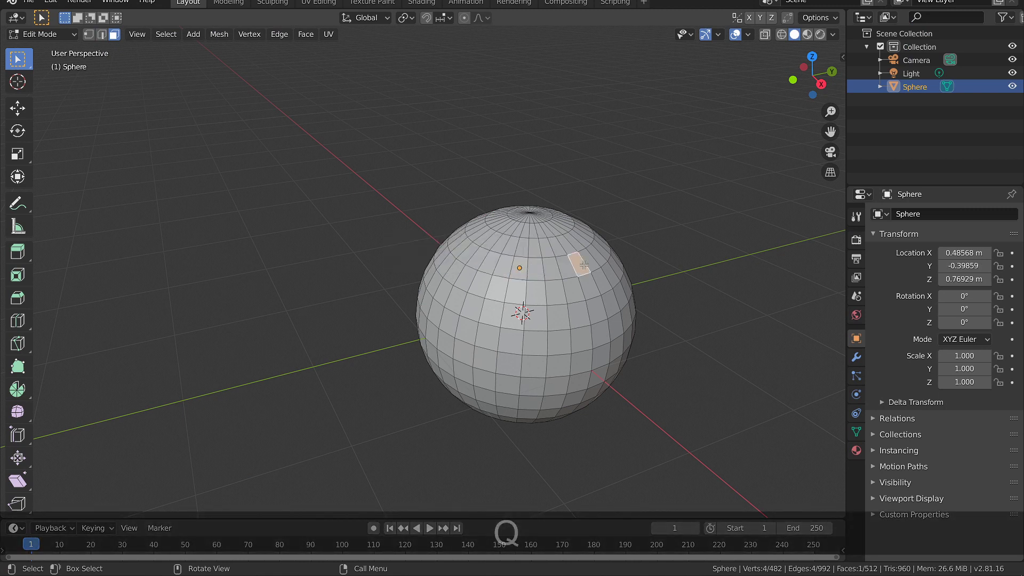
pyautogui.press('q')
pyautogui.click(528, 265)
pyautogui.click(535, 317)
# - Snap the origin onto two more faces, ending on the left-side face at -0.092895, -0.94318, 0.28889 m
pyautogui.press('q')
pyautogui.click(466, 331)
pyautogui.press('q')
pyautogui.click(461, 336)
pyautogui.click(430, 303)
pyautogui.press('q')
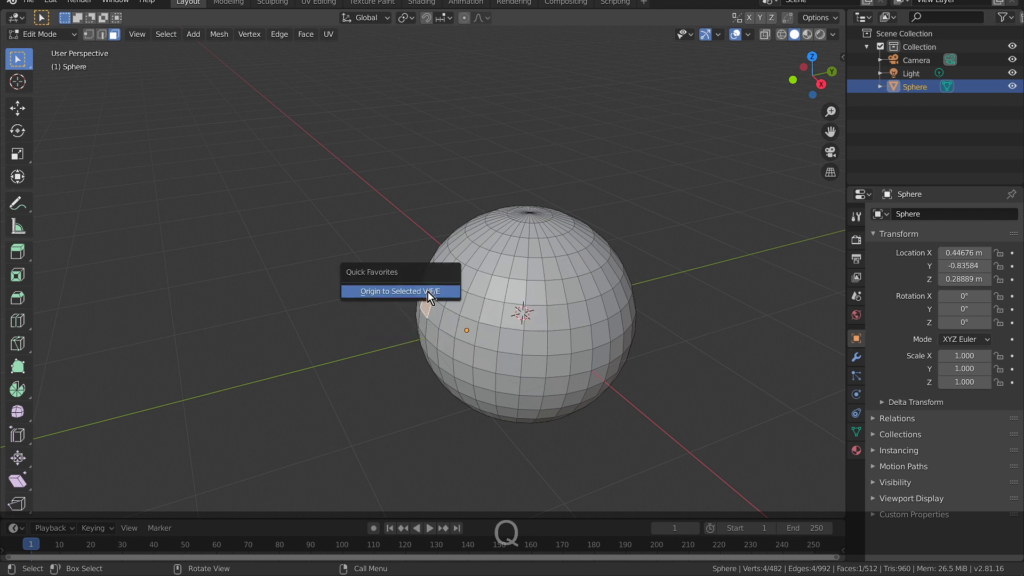
pyautogui.click(701, 269)
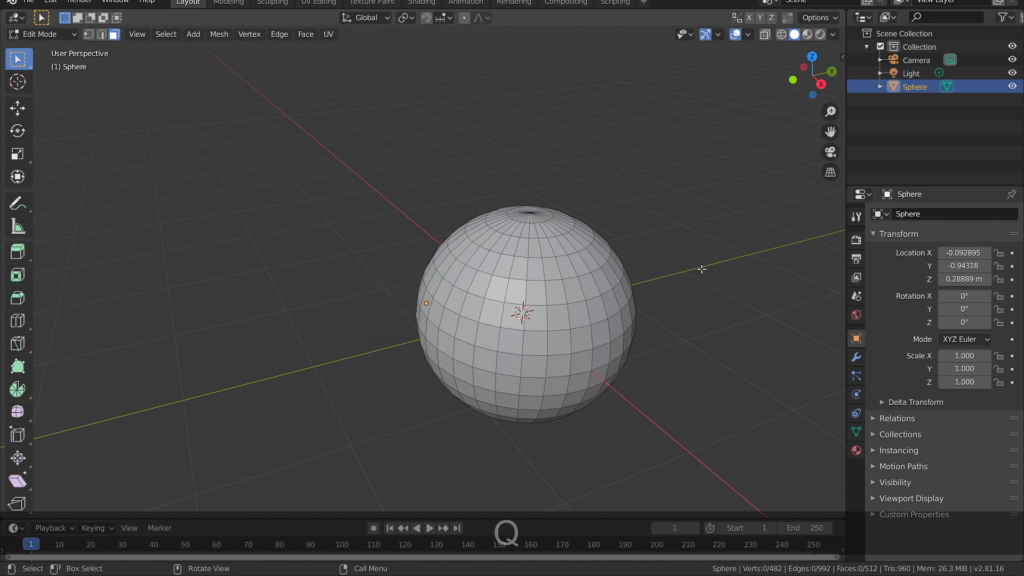